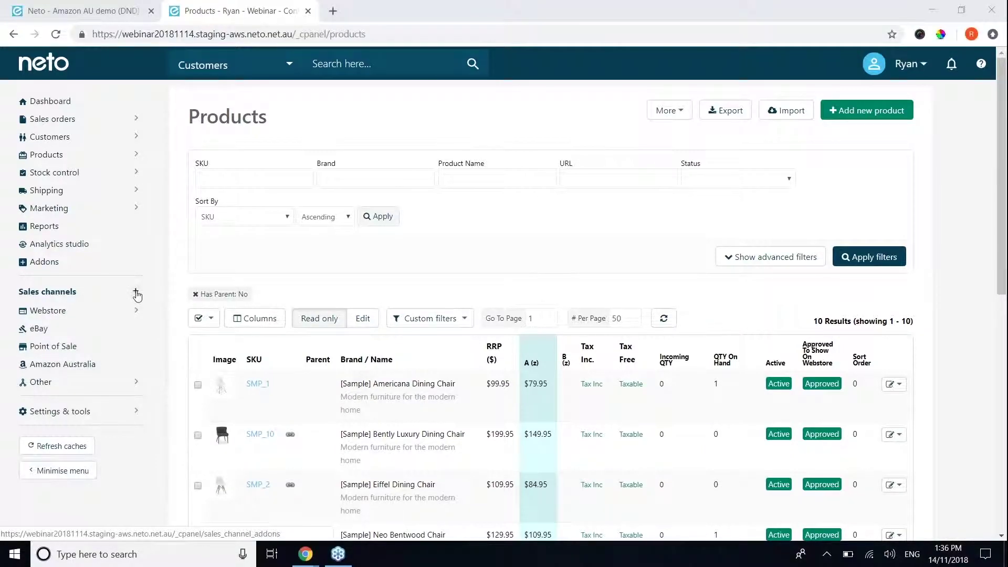
- Open the Amazon Australia sales channel page and start the Amazon Australia setup
{"action": "left_click", "coordinate": [66, 367]}
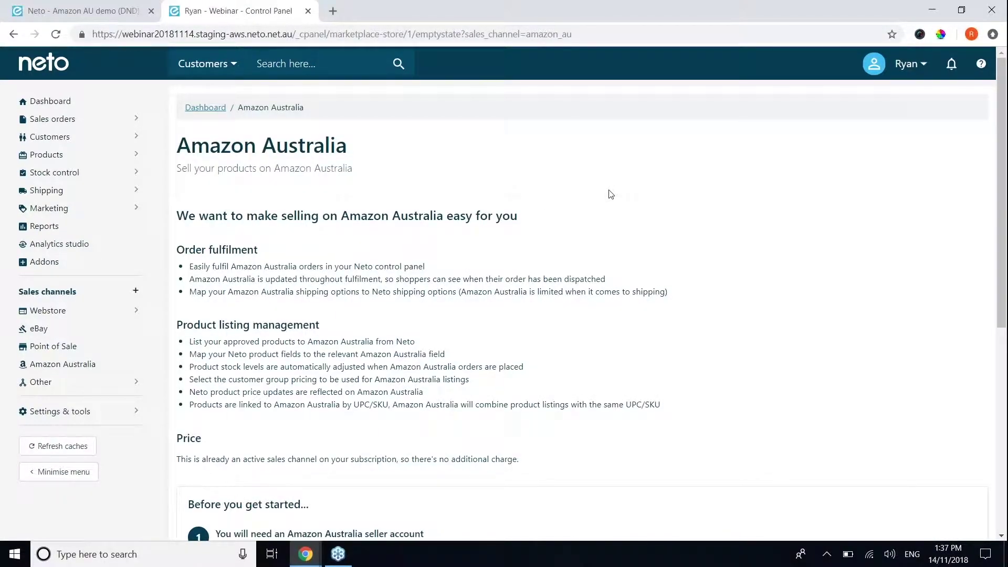
{"action": "scroll", "coordinate": [611, 194], "scroll_direction": "down", "scroll_amount": 5}
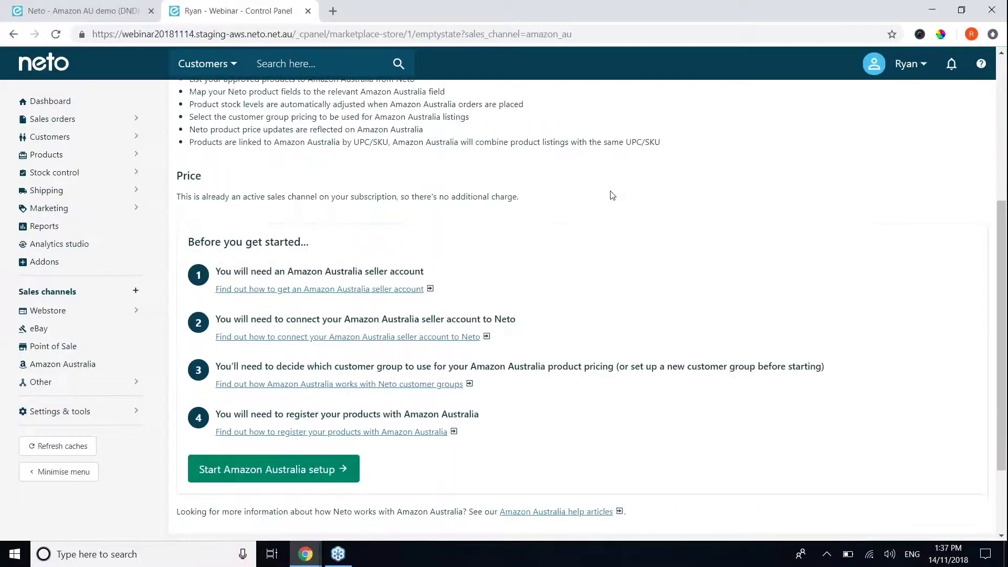
{"action": "scroll", "coordinate": [613, 196], "scroll_direction": "down", "scroll_amount": 1}
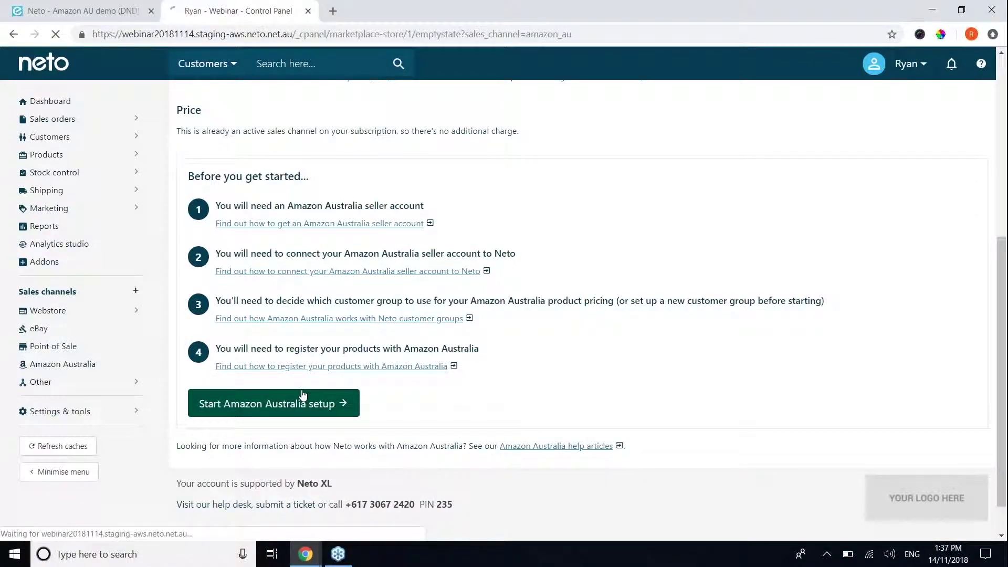
{"action": "left_click", "coordinate": [303, 400]}
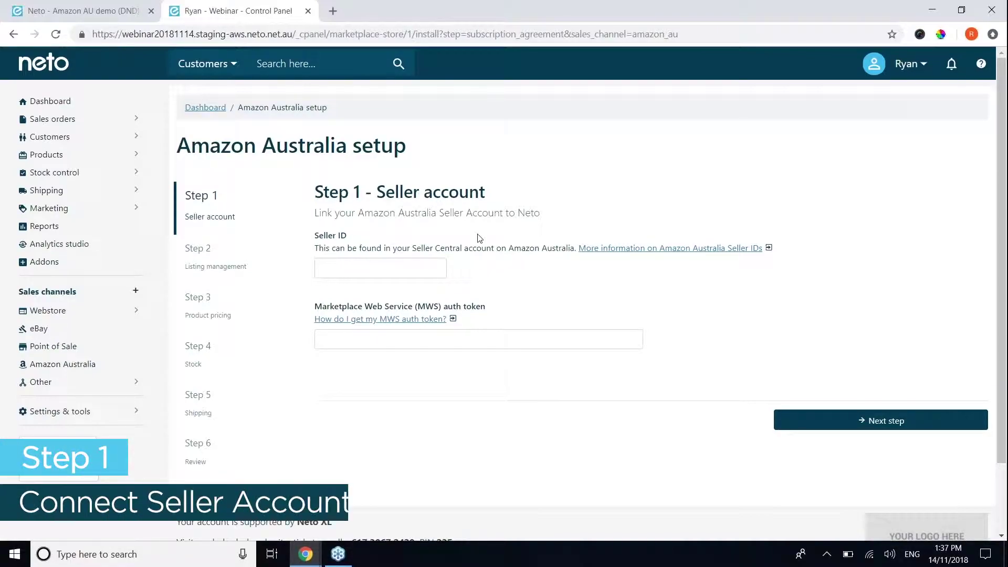
- Fill in the Amazon seller ID and the MWS auth token, and continue to the listing management step
{"action": "left_click", "coordinate": [340, 268]}
{"action": "type", "text": "121323"}
{"action": "left_click", "coordinate": [379, 338]}
{"action": "type", "text": "12121212"}
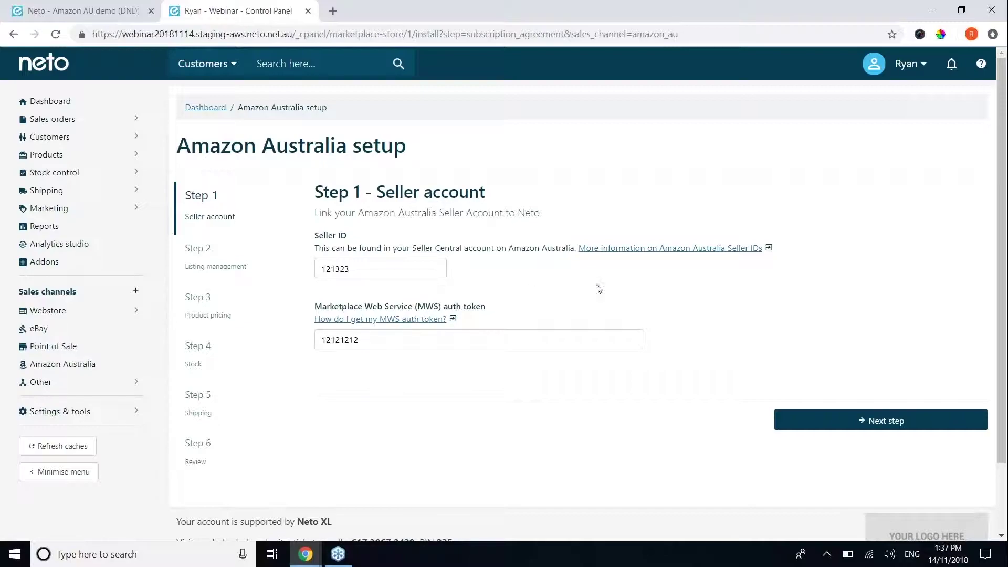
{"action": "left_click", "coordinate": [805, 431]}
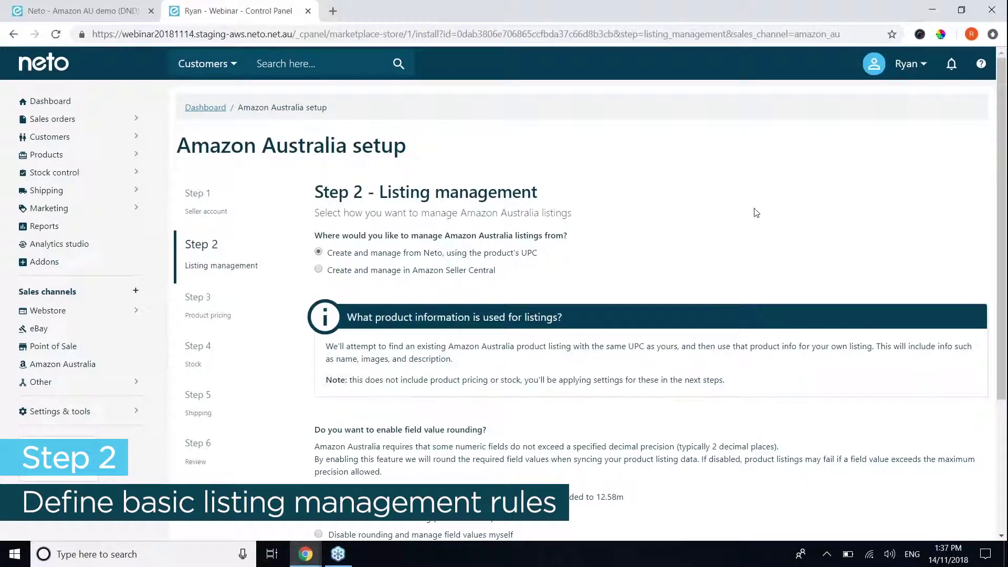
- Keep listings created and managed from Neto using the product's UPC with field value rounding enabled, and continue to product pricing
{"action": "scroll", "coordinate": [756, 213], "scroll_direction": "down", "scroll_amount": 2}
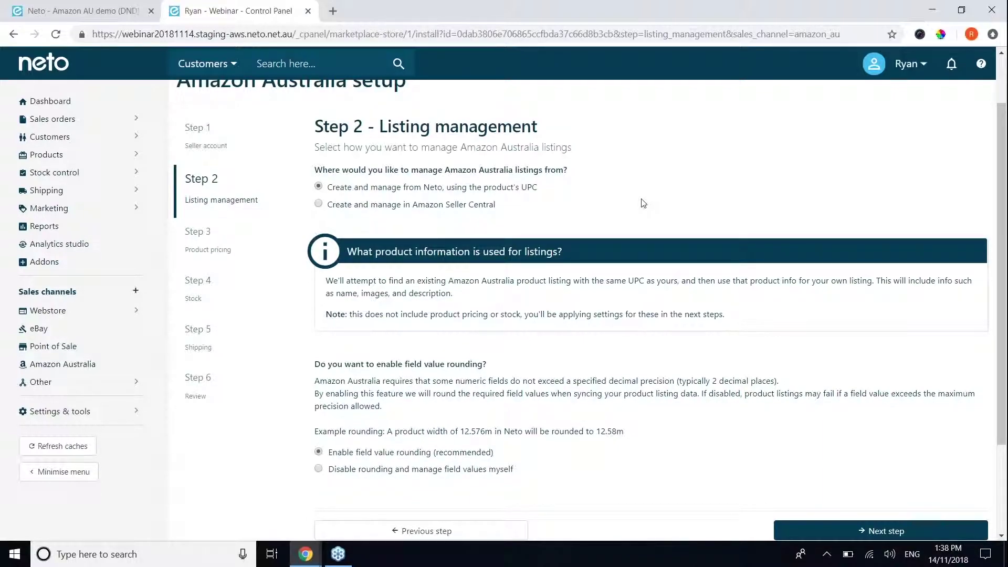
{"action": "scroll", "coordinate": [644, 204], "scroll_direction": "down", "scroll_amount": 2}
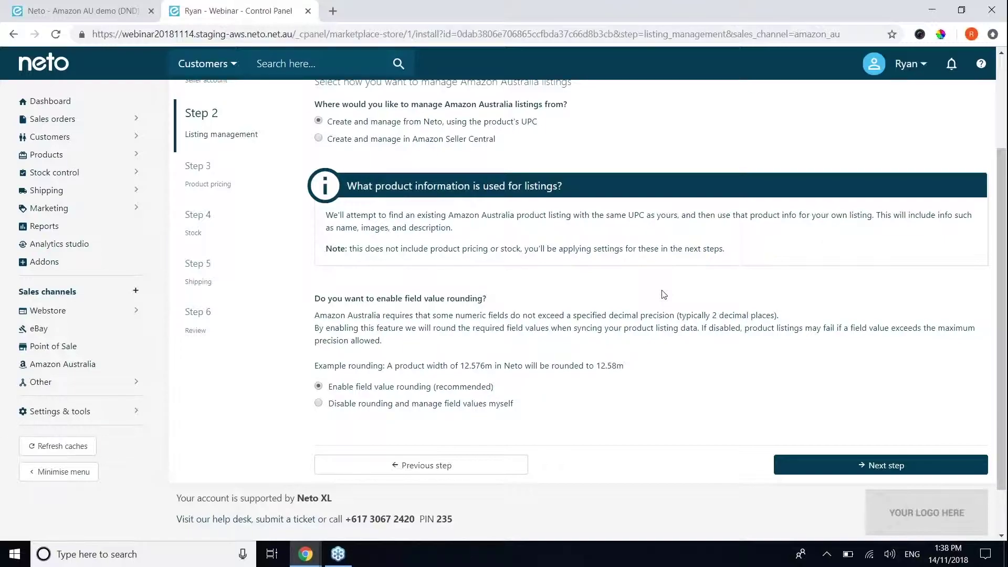
{"action": "scroll", "coordinate": [738, 345], "scroll_direction": "down", "scroll_amount": 2}
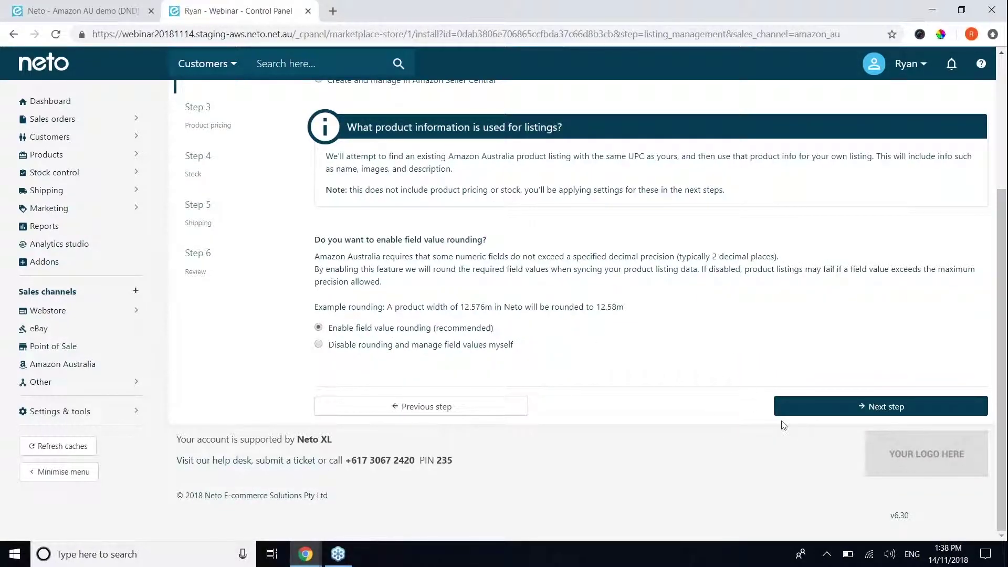
{"action": "left_click", "coordinate": [862, 418]}
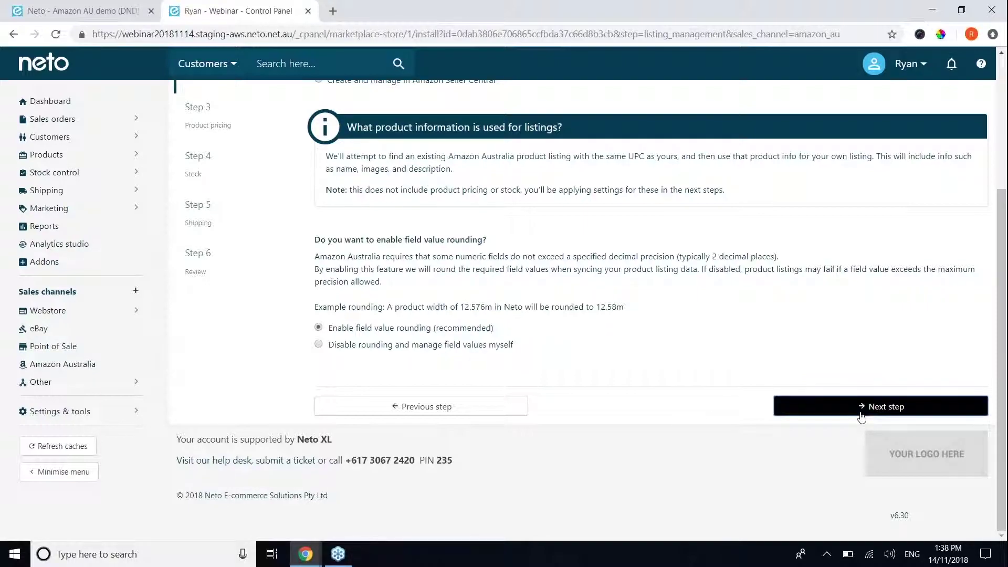
- Use Neto product pricing with customer group A and promo (sale) pricing for the listings, and continue to the stock step
{"action": "scroll", "coordinate": [746, 343], "scroll_direction": "up", "scroll_amount": 2}
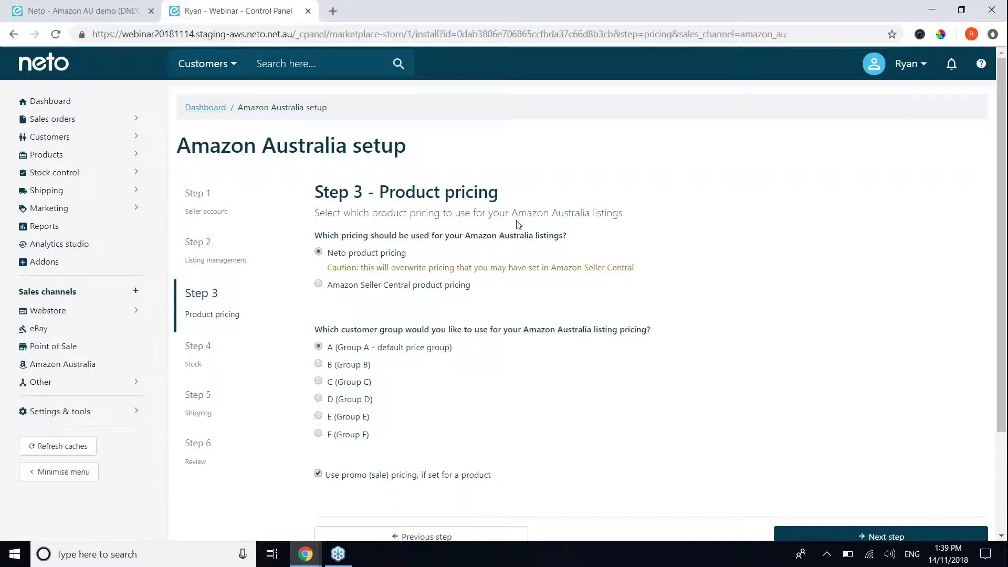
{"action": "scroll", "coordinate": [537, 258], "scroll_direction": "down", "scroll_amount": 1}
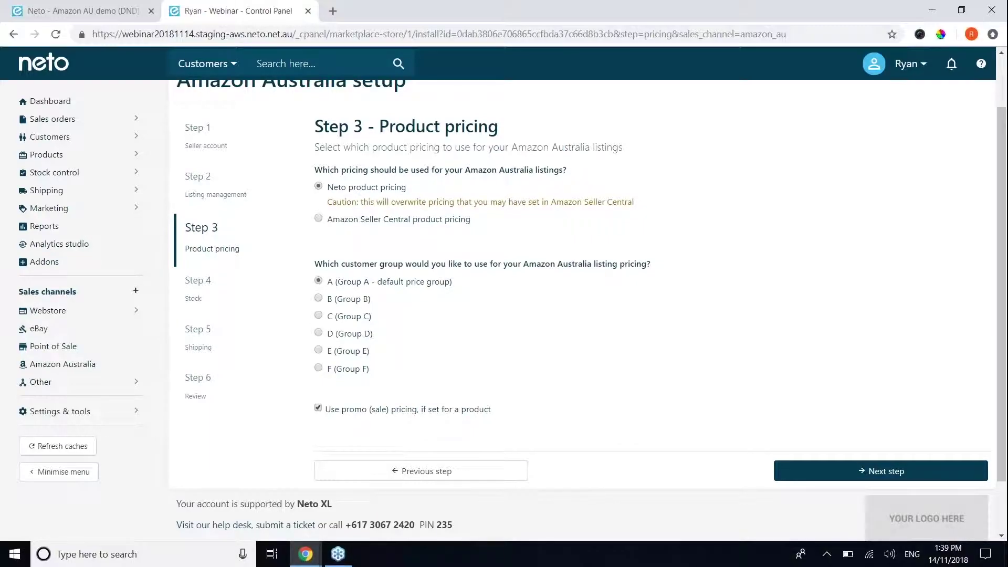
{"action": "left_click", "coordinate": [319, 316]}
{"action": "left_click", "coordinate": [318, 282]}
{"action": "left_click", "coordinate": [318, 409]}
{"action": "left_click", "coordinate": [850, 478]}
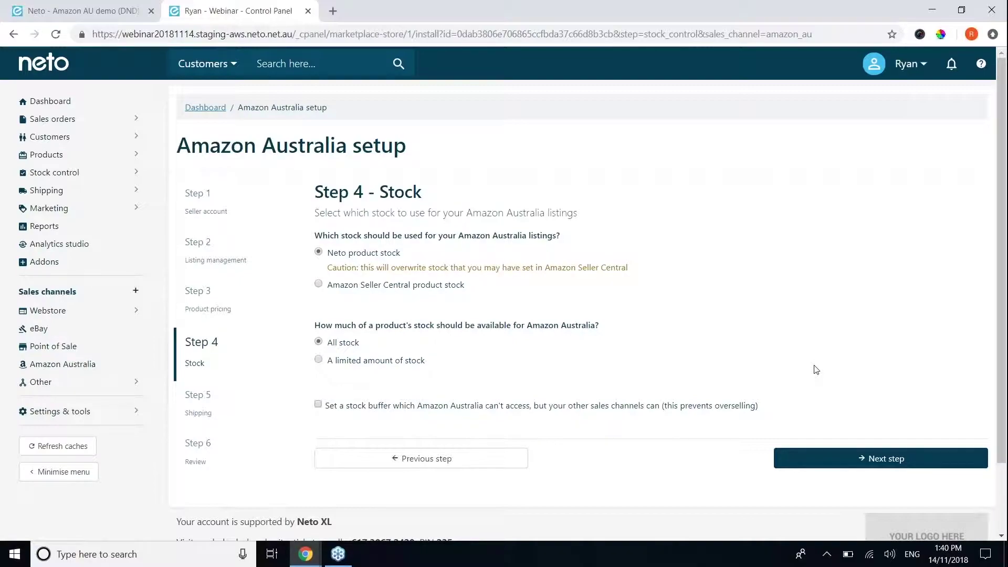
- Try limiting the stock available to Amazon Australia to a quantity of 1 and enabling a stock buffer, reverting both options
{"action": "left_click", "coordinate": [319, 361]}
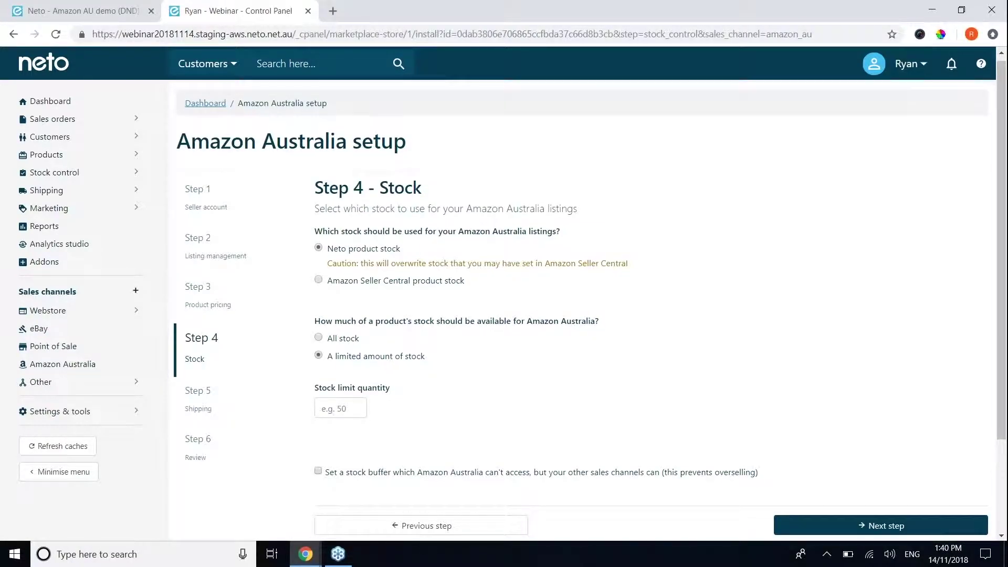
{"action": "scroll", "coordinate": [345, 345], "scroll_direction": "down", "scroll_amount": 1}
{"action": "left_click", "coordinate": [345, 346]}
{"action": "type", "text": "1"}
{"action": "left_click", "coordinate": [319, 277]}
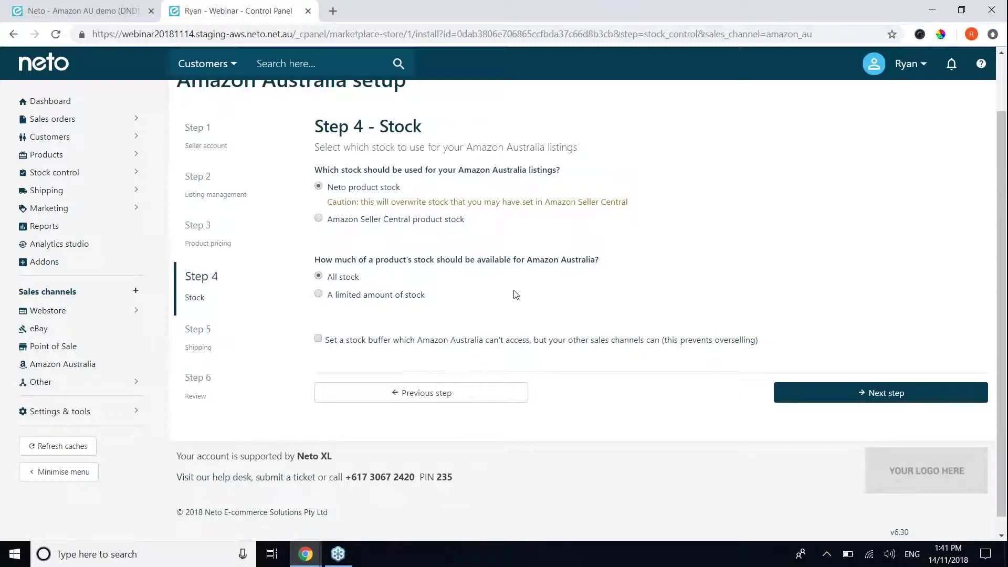
{"action": "left_click", "coordinate": [318, 339]}
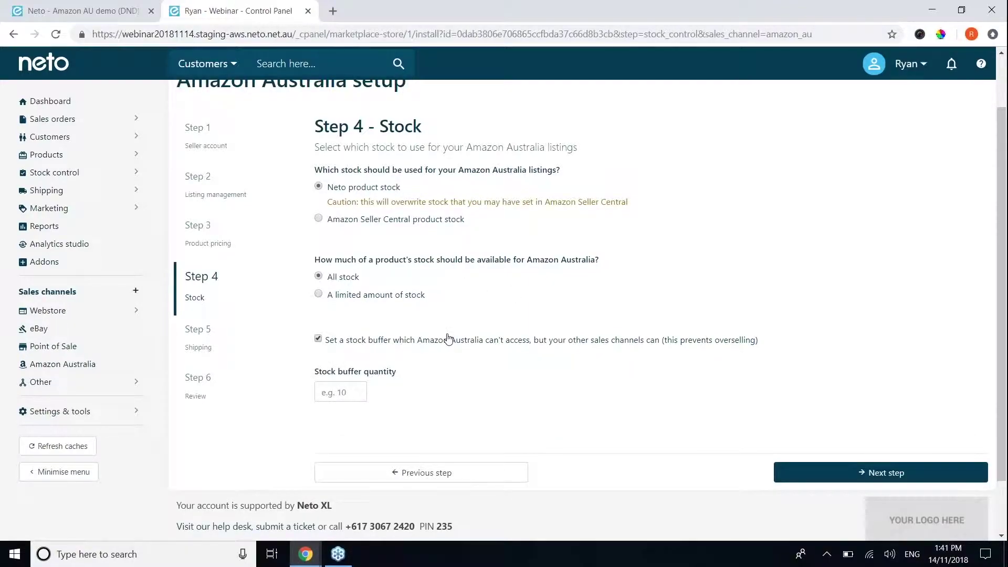
{"action": "left_click", "coordinate": [356, 395]}
{"action": "left_click", "coordinate": [318, 339]}
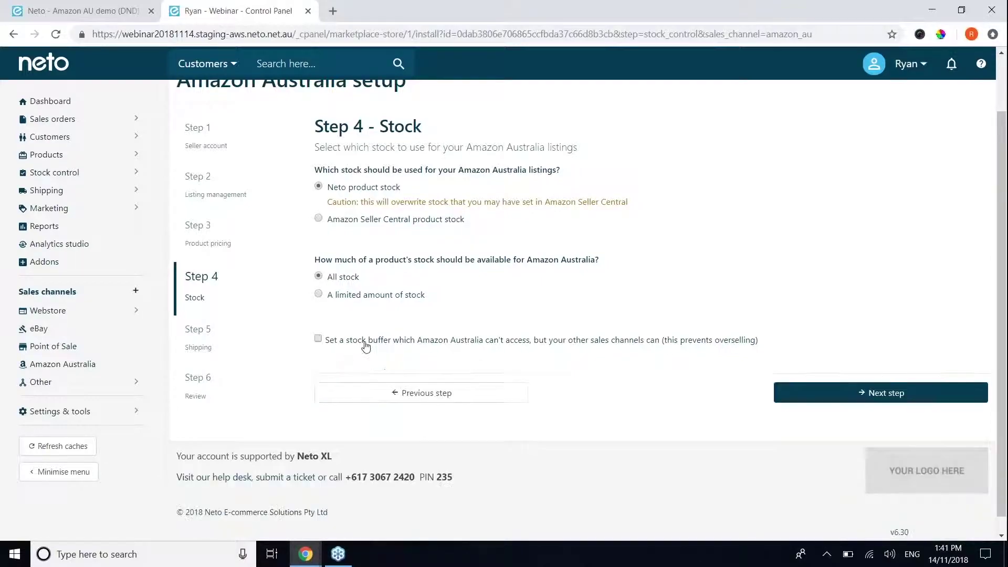
- Accept the stock settings and map Expedited shipping to Express delivery and Standard shipping to Standard road delivery
{"action": "left_click", "coordinate": [820, 393]}
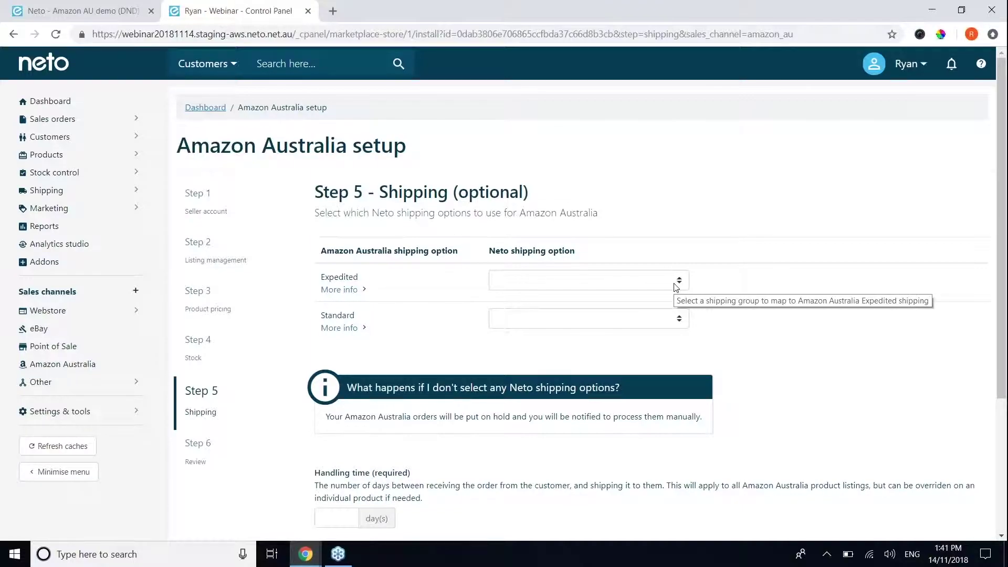
{"action": "left_click", "coordinate": [676, 284]}
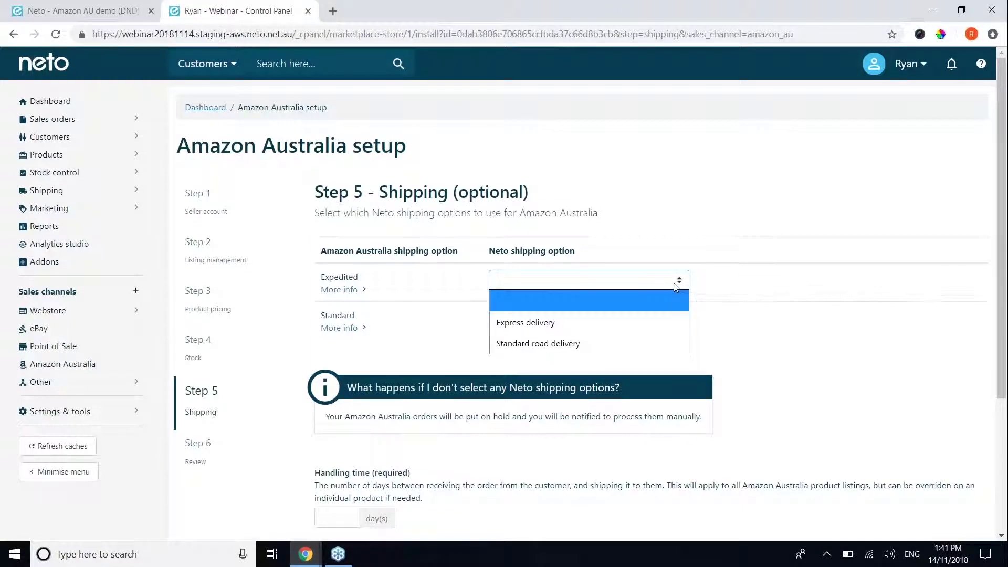
{"action": "left_click", "coordinate": [651, 315]}
{"action": "left_click", "coordinate": [647, 323]}
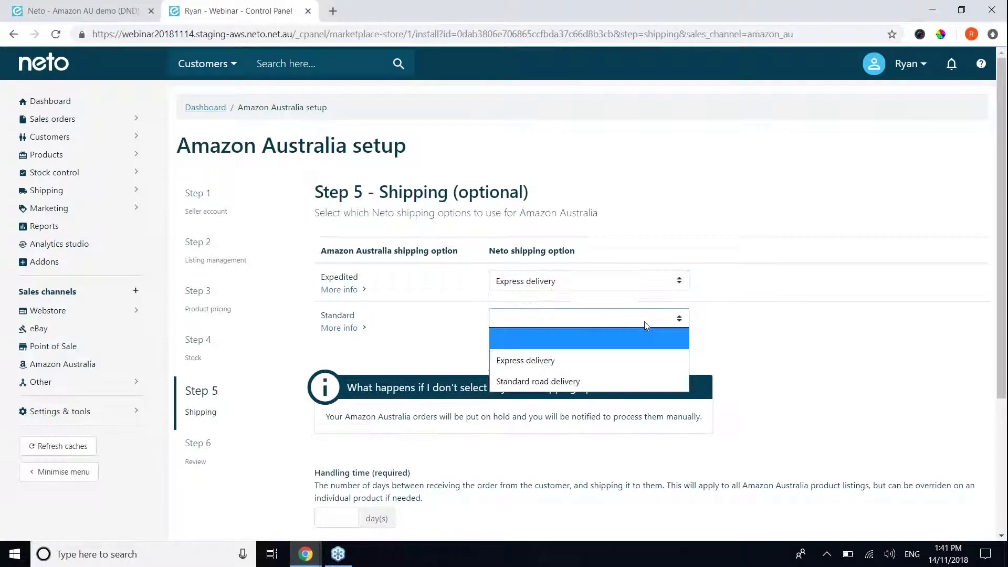
{"action": "left_click", "coordinate": [622, 379]}
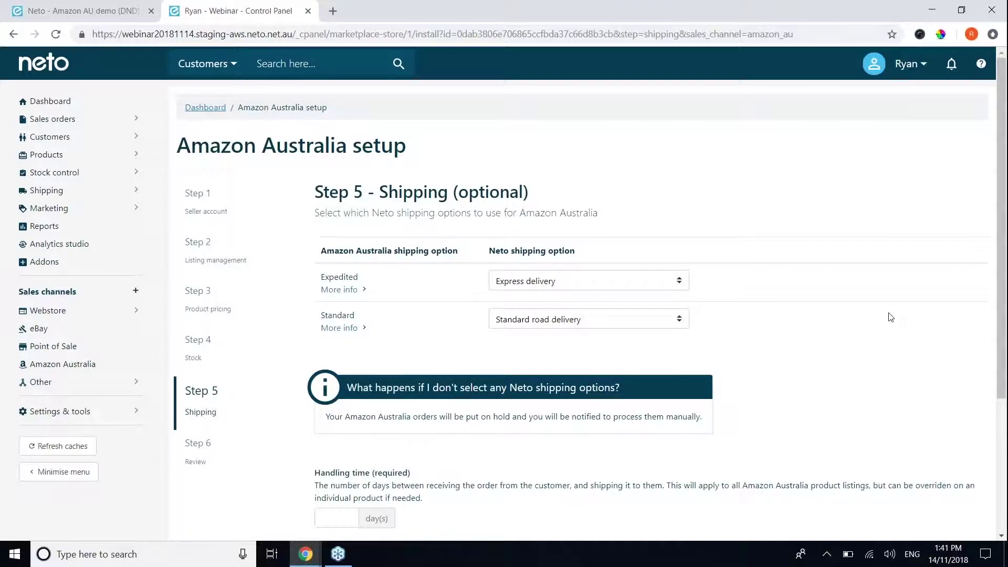
- Set the required handling time to 1 day and continue to the review step
{"action": "scroll", "coordinate": [833, 119], "scroll_direction": "down", "scroll_amount": 3}
{"action": "scroll", "coordinate": [818, 179], "scroll_direction": "down", "scroll_amount": 1}
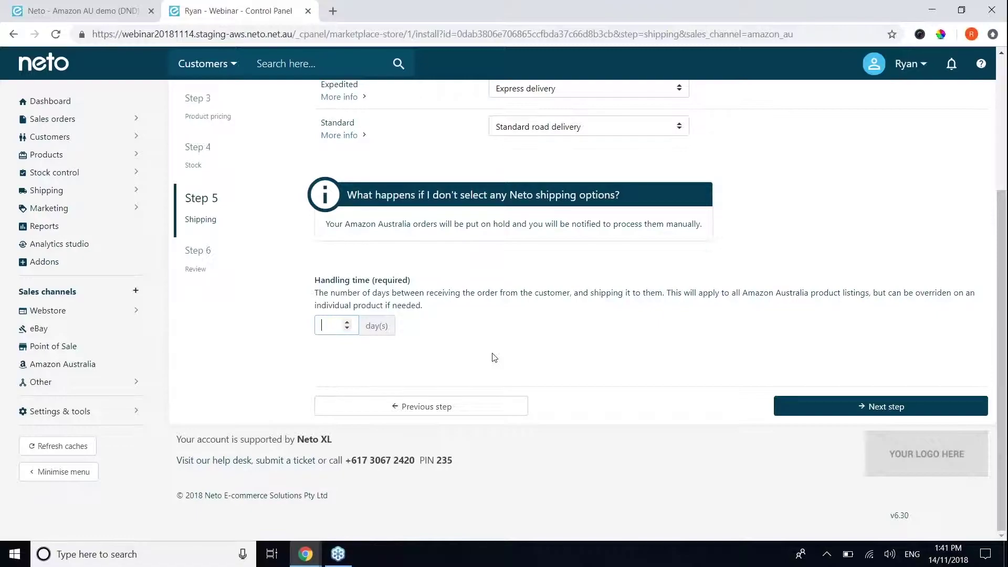
{"action": "type", "text": "1"}
{"action": "left_click", "coordinate": [880, 415]}
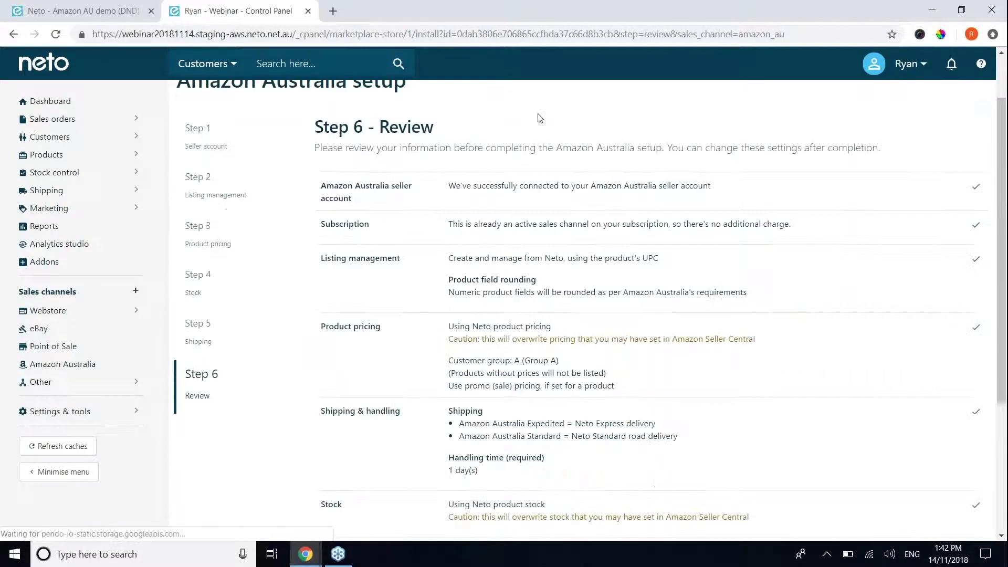
- Review the summary of chosen settings and complete the Amazon Australia setup
{"action": "scroll", "coordinate": [730, 258], "scroll_direction": "down", "scroll_amount": 2}
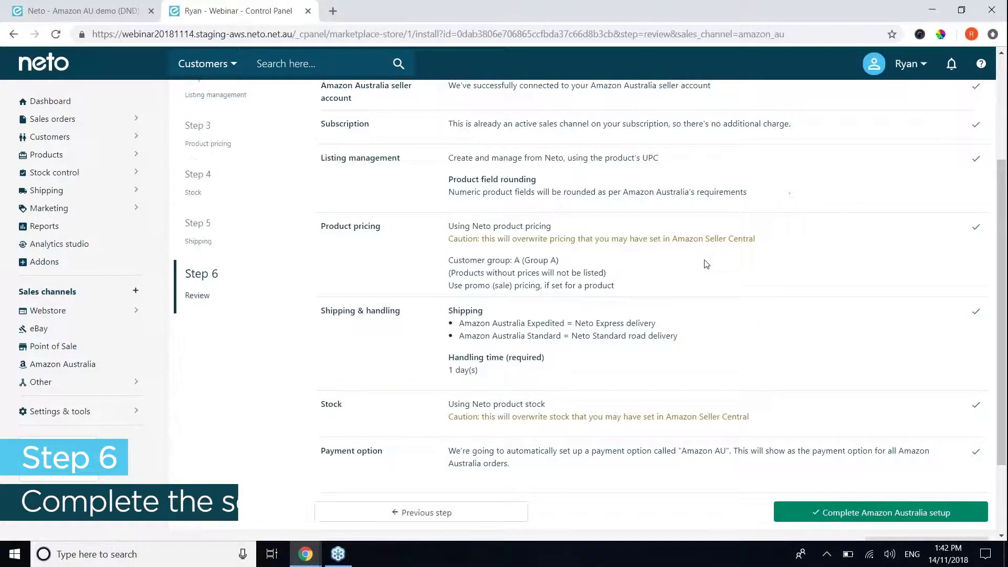
{"action": "scroll", "coordinate": [706, 265], "scroll_direction": "down", "scroll_amount": 2}
{"action": "left_click", "coordinate": [854, 408]}
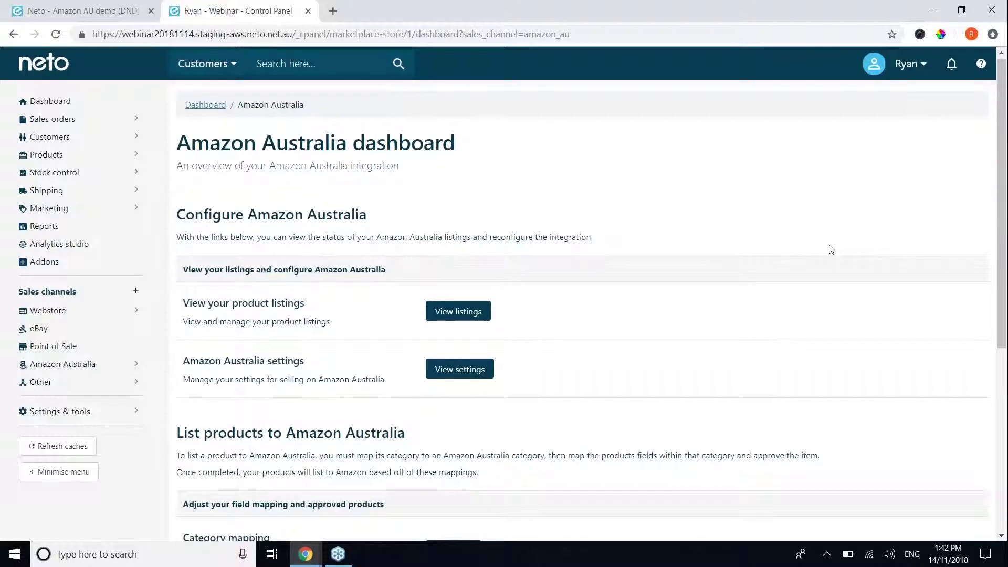
- Look over the Amazon Australia dashboard and open the category mapping configuration
{"action": "scroll", "coordinate": [831, 250], "scroll_direction": "down", "scroll_amount": 2}
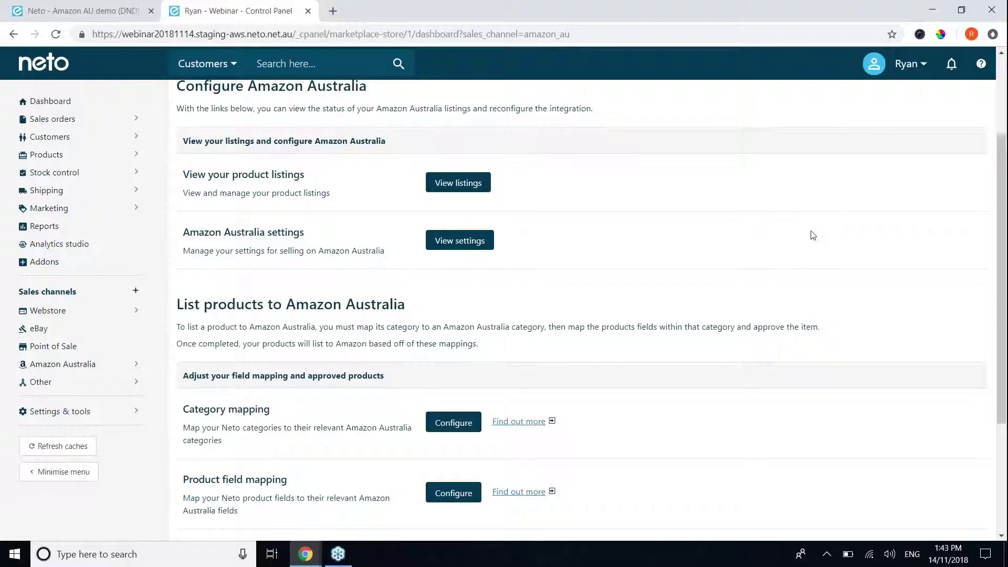
{"action": "scroll", "coordinate": [836, 331], "scroll_direction": "down", "scroll_amount": 1}
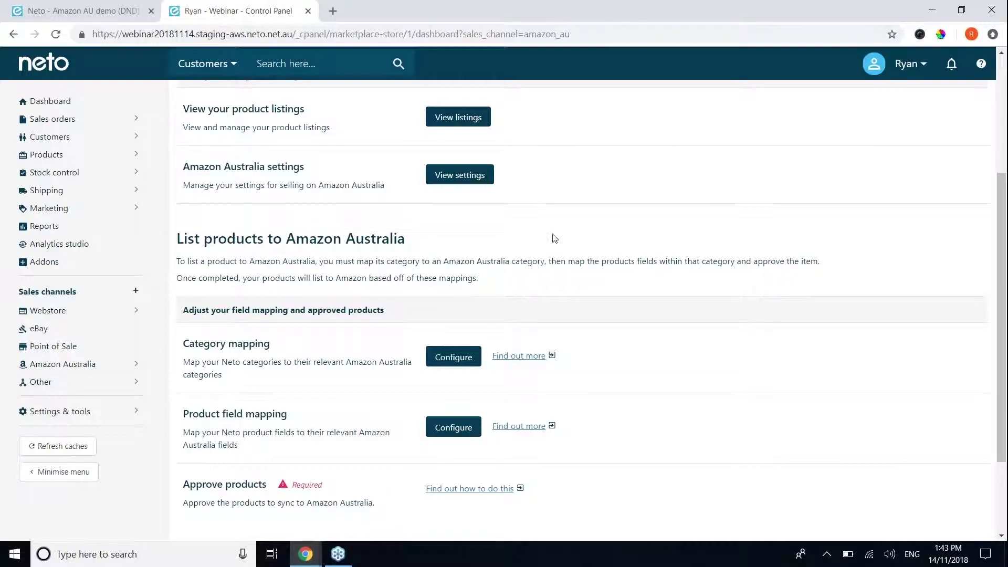
{"action": "left_click", "coordinate": [100, 369]}
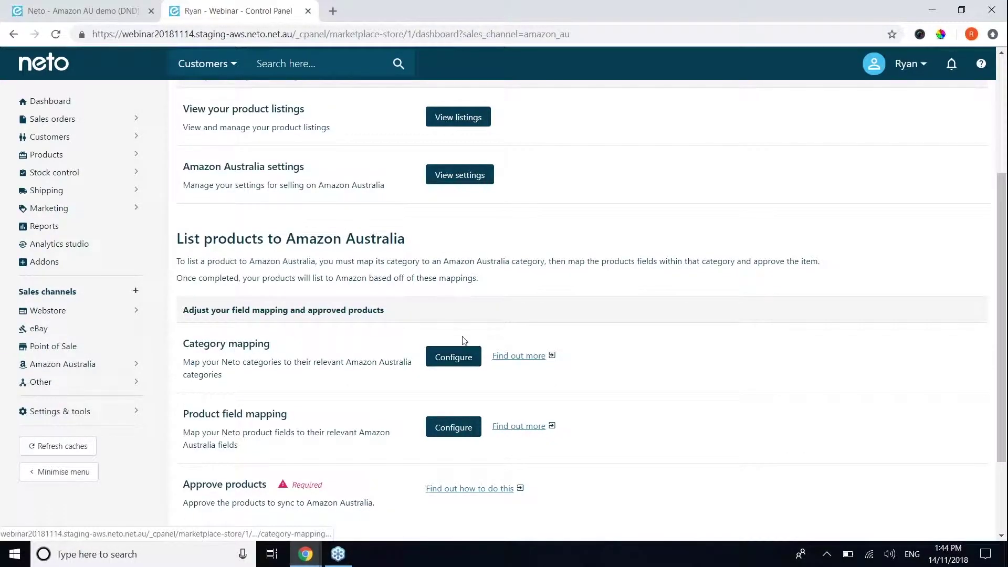
{"action": "scroll", "coordinate": [464, 340], "scroll_direction": "up", "scroll_amount": 4}
{"action": "scroll", "coordinate": [462, 338], "scroll_direction": "down", "scroll_amount": 7}
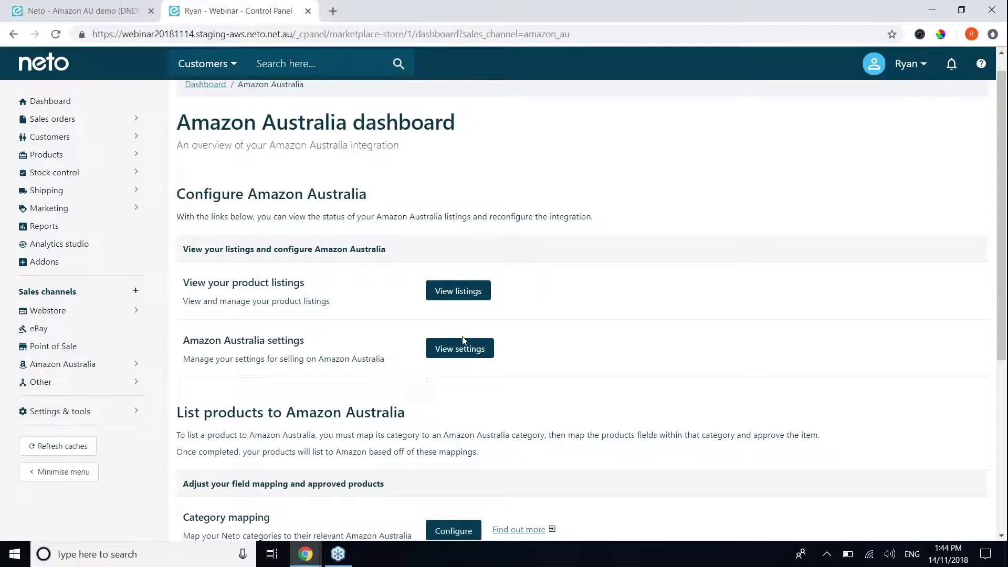
{"action": "left_click", "coordinate": [453, 239]}
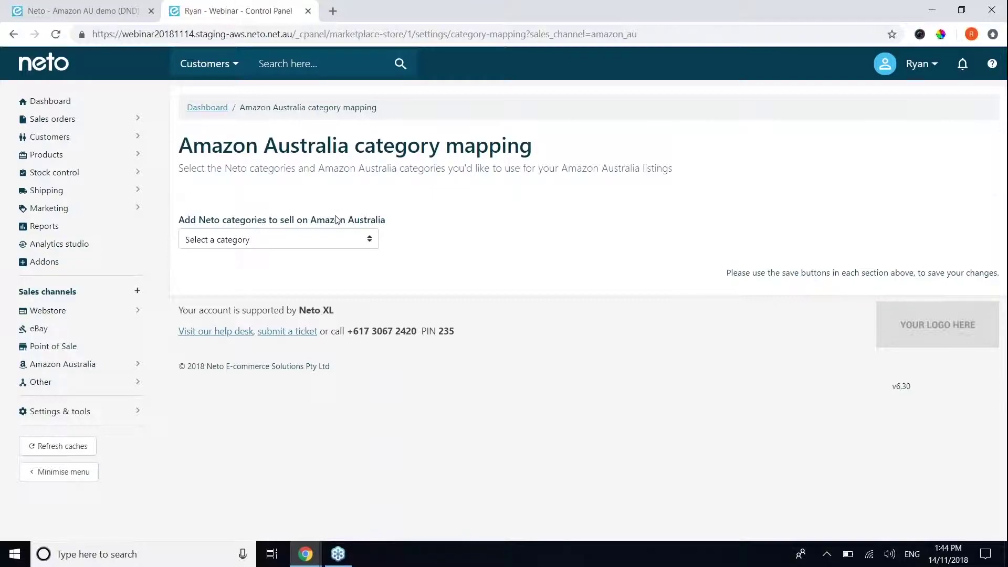
- Add the Neto category Furniture / Dining Chairs to the categories sold on Amazon Australia
{"action": "left_click", "coordinate": [311, 244]}
{"action": "left_click", "coordinate": [265, 292]}
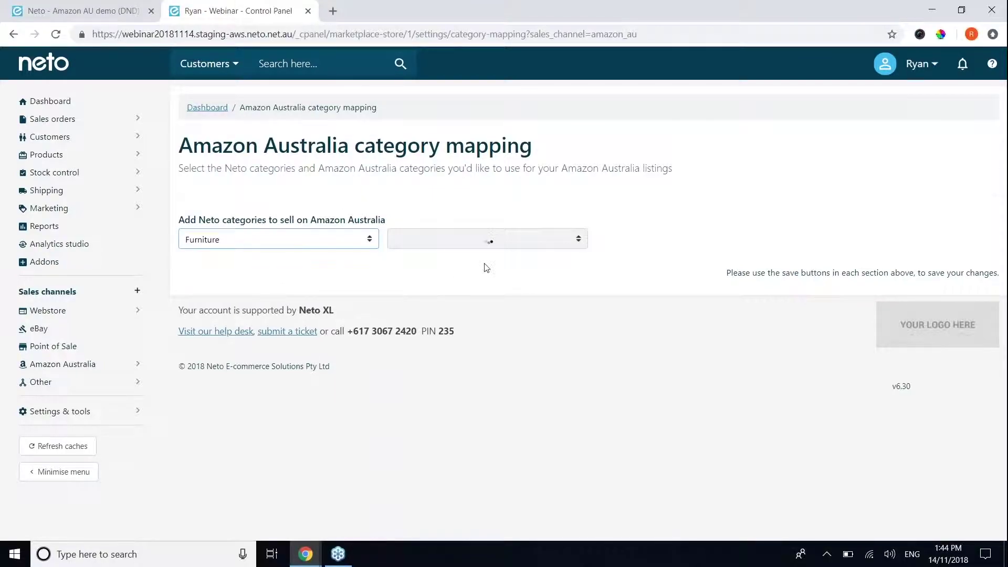
{"action": "left_click", "coordinate": [507, 243]}
{"action": "left_click", "coordinate": [477, 280]}
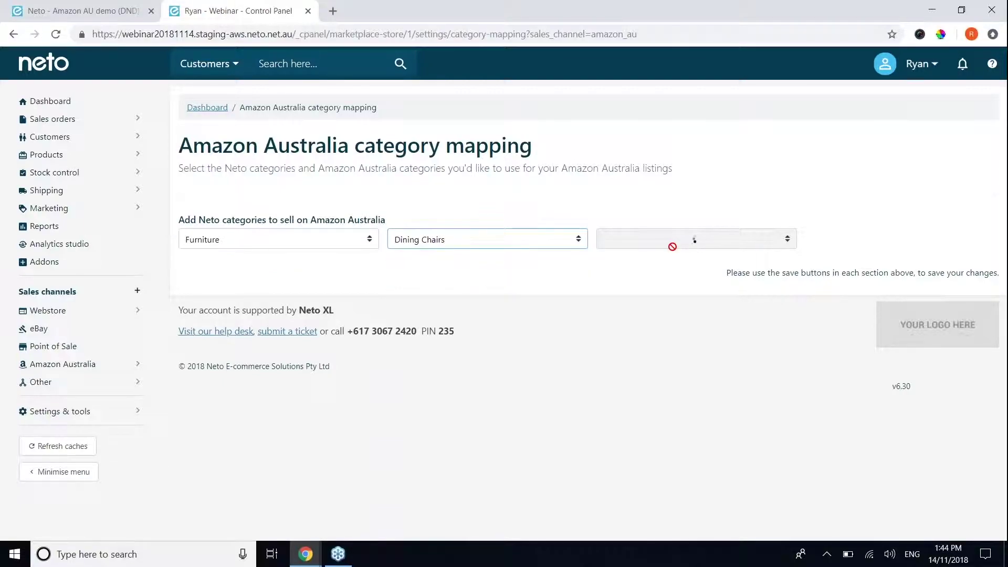
{"action": "left_click", "coordinate": [843, 238]}
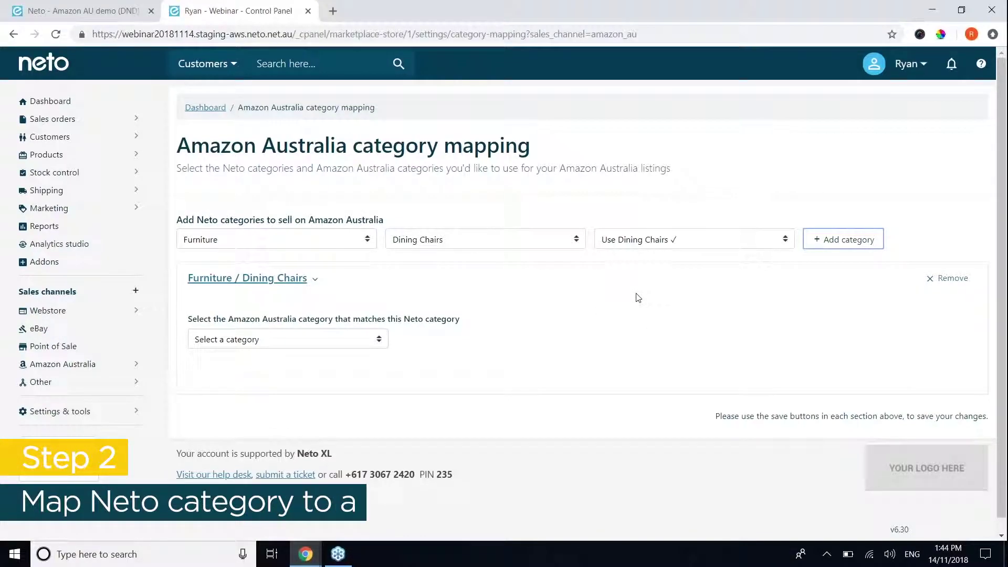
- Map Furniture / Dining Chairs to the Amazon Australia category Home / Furniture / Dining Room Furniture / Dining Chairs and save the mapping
{"action": "left_click", "coordinate": [369, 340]}
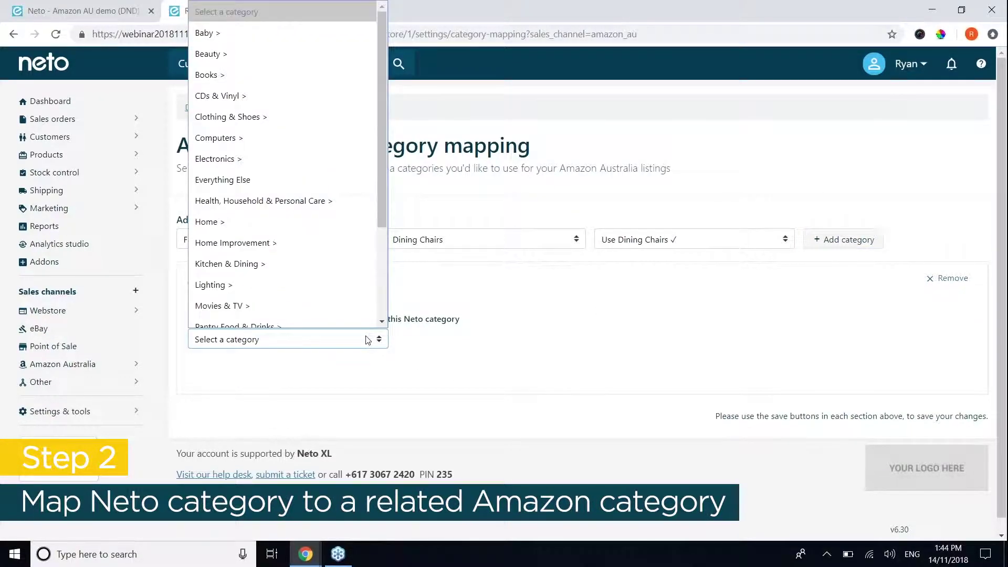
{"action": "scroll", "coordinate": [332, 206], "scroll_direction": "down", "scroll_amount": 2}
{"action": "scroll", "coordinate": [334, 221], "scroll_direction": "up", "scroll_amount": 2}
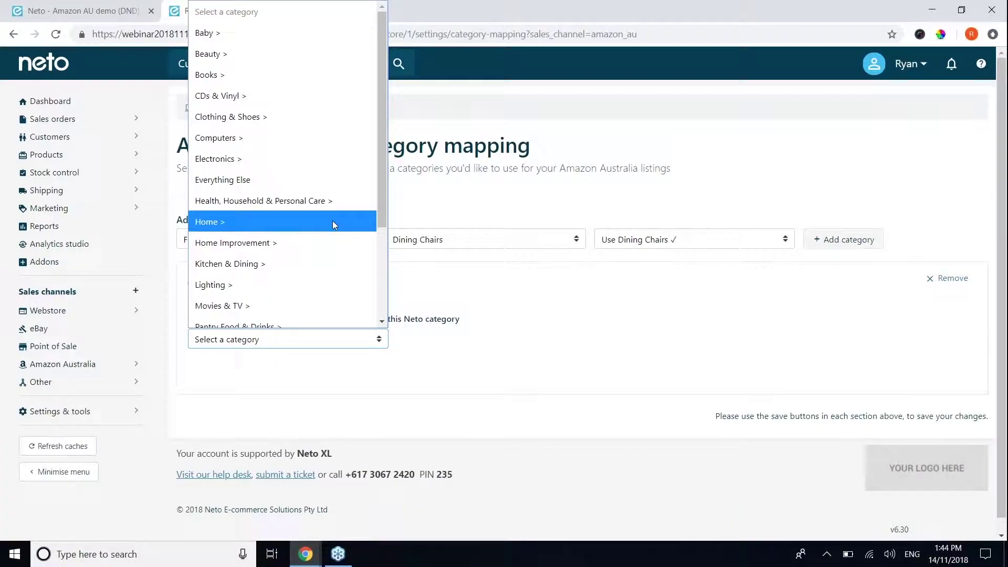
{"action": "left_click", "coordinate": [282, 223]}
{"action": "left_click", "coordinate": [521, 340]}
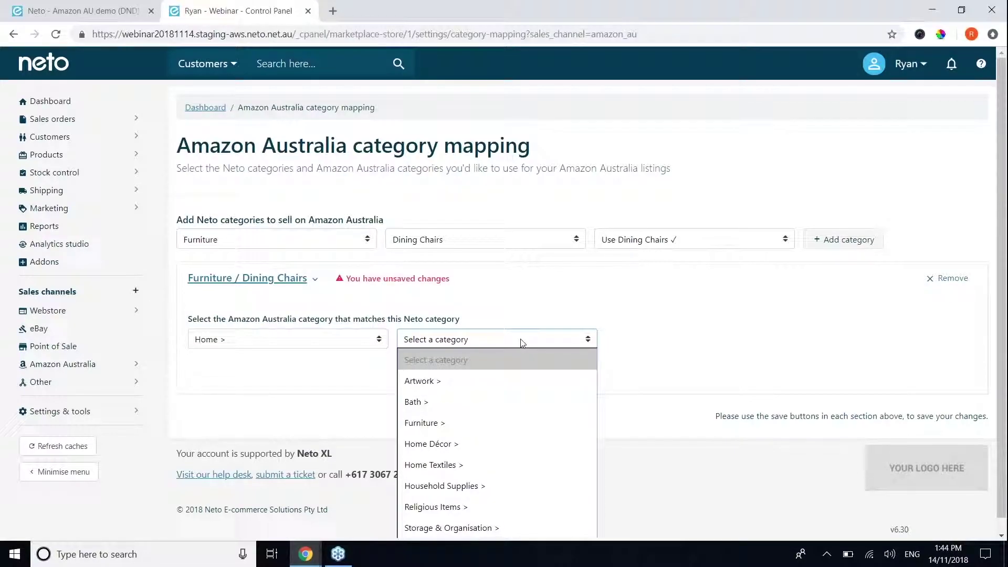
{"action": "left_click", "coordinate": [479, 420]}
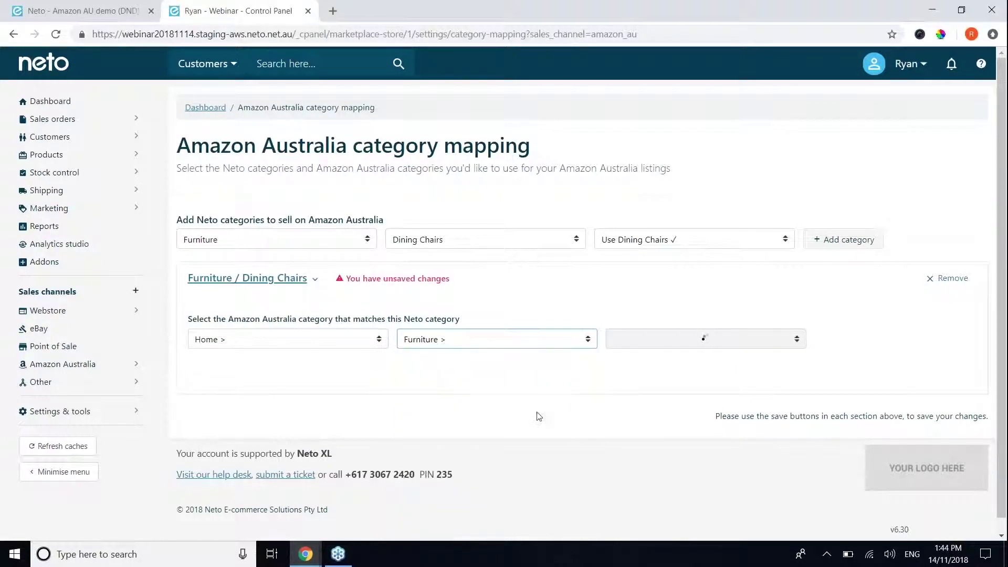
{"action": "left_click", "coordinate": [749, 342]}
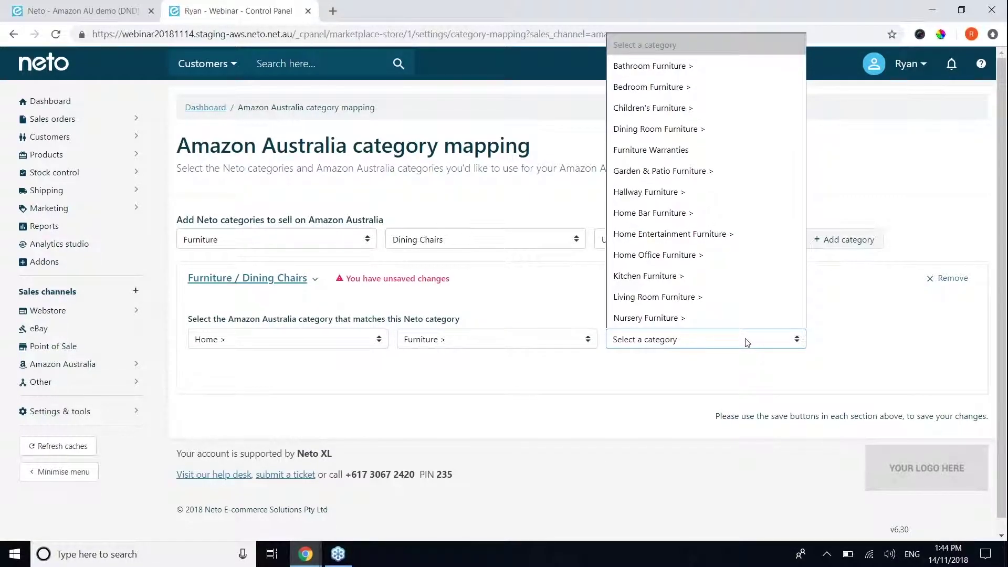
{"action": "left_click", "coordinate": [701, 130]}
{"action": "left_click", "coordinate": [291, 372]}
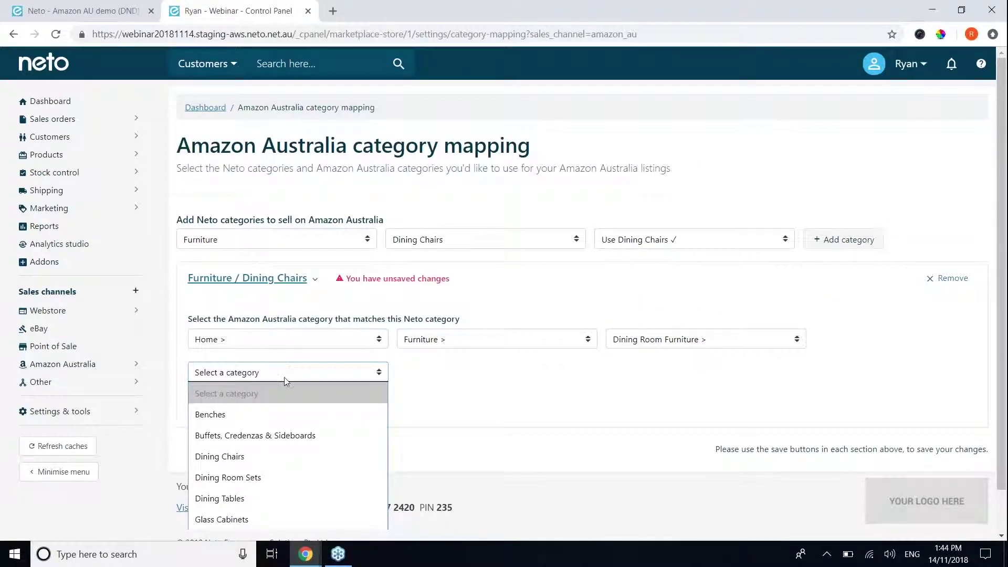
{"action": "left_click", "coordinate": [266, 455]}
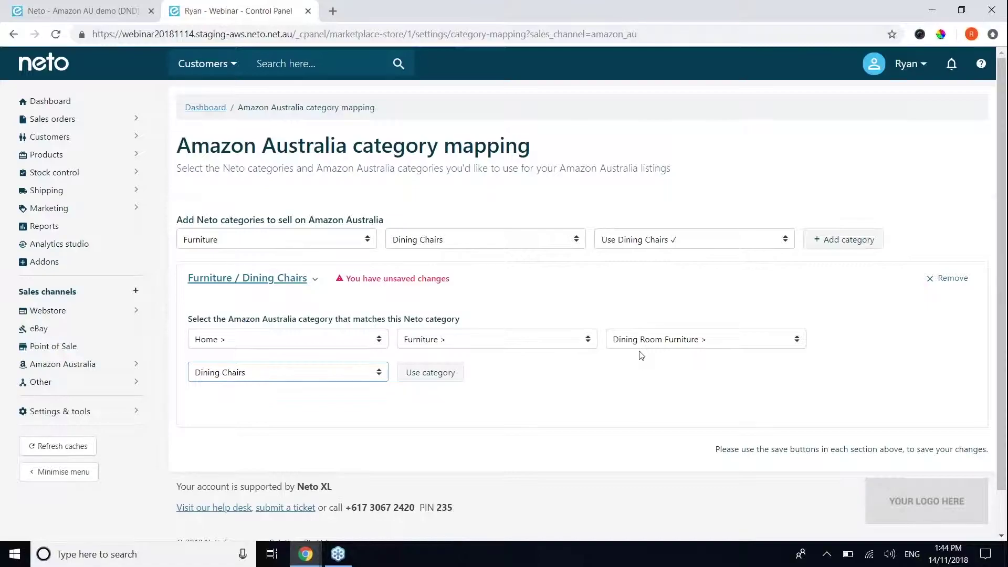
{"action": "left_click", "coordinate": [420, 374]}
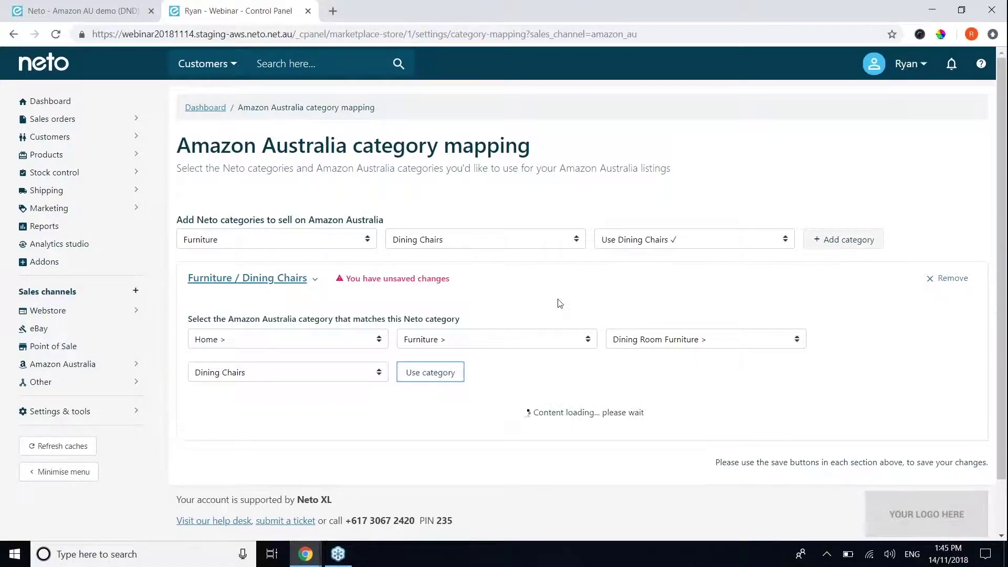
{"action": "left_click", "coordinate": [917, 409]}
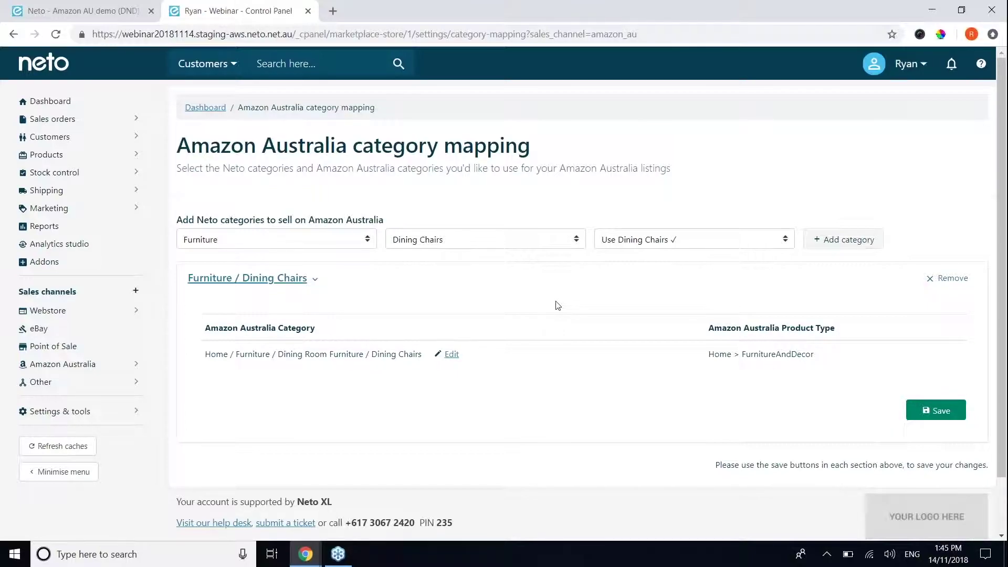
- Open the Amazon Australia product field mapping and look over the general and category-specific field sections
{"action": "left_click", "coordinate": [127, 367]}
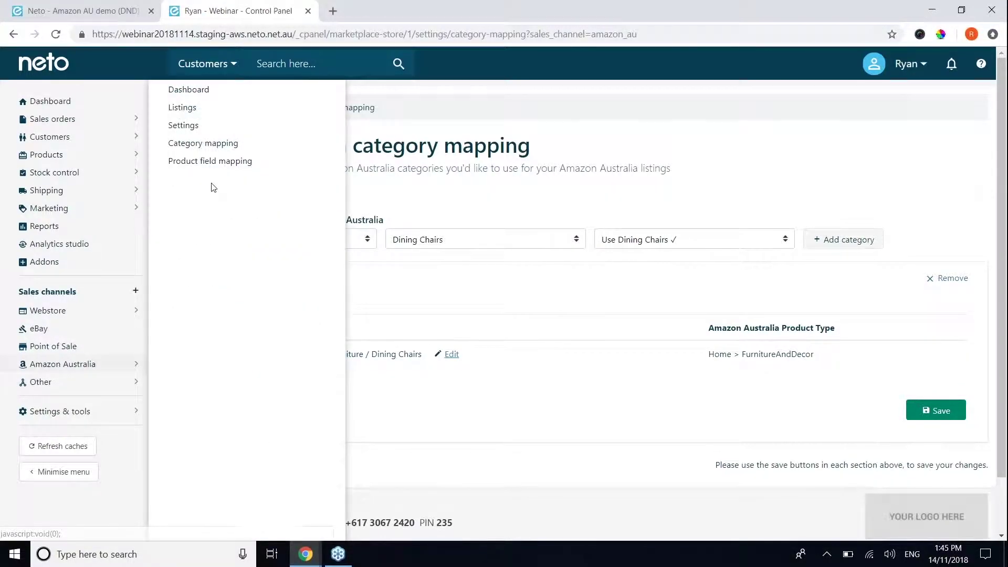
{"action": "left_click", "coordinate": [212, 163]}
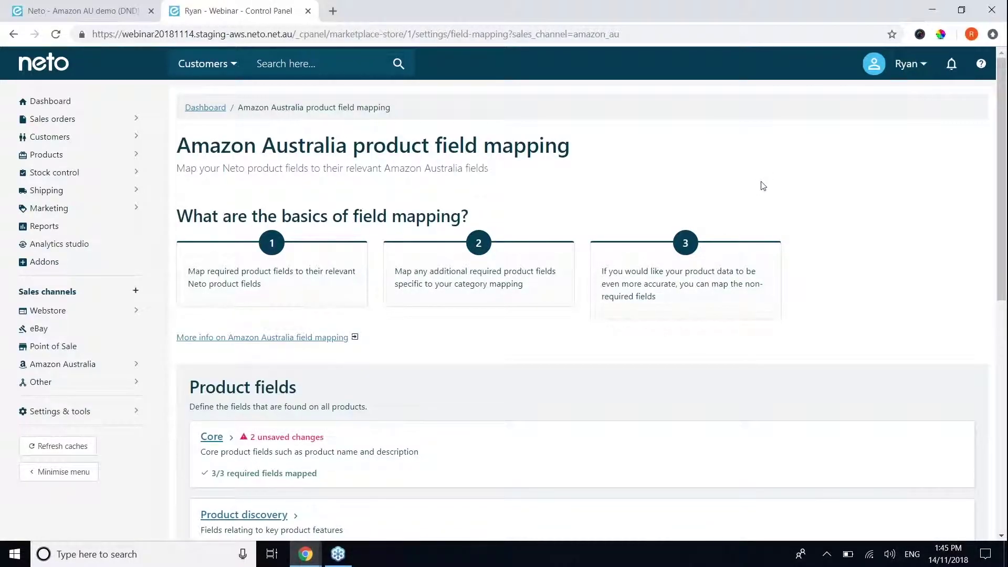
{"action": "scroll", "coordinate": [763, 208], "scroll_direction": "down", "scroll_amount": 1}
{"action": "scroll", "coordinate": [764, 207], "scroll_direction": "down", "scroll_amount": 3}
{"action": "scroll", "coordinate": [764, 207], "scroll_direction": "up", "scroll_amount": 4}
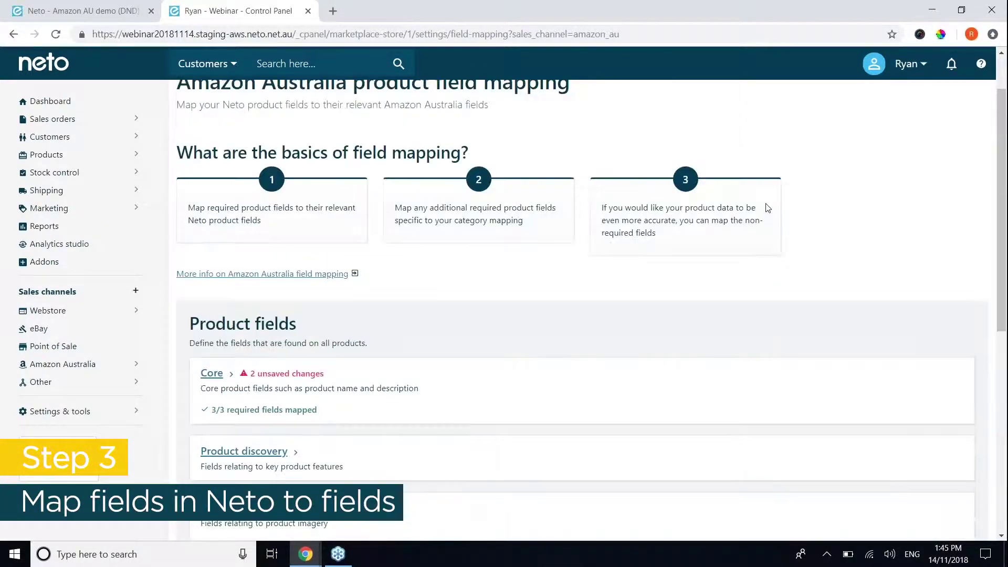
{"action": "scroll", "coordinate": [687, 155], "scroll_direction": "down", "scroll_amount": 4}
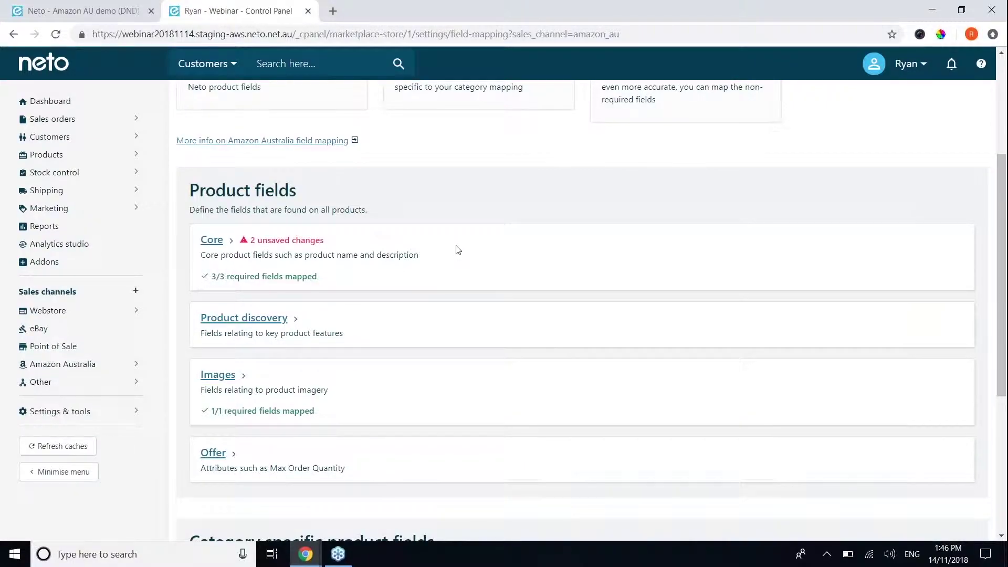
{"action": "scroll", "coordinate": [457, 247], "scroll_direction": "down", "scroll_amount": 3}
{"action": "scroll", "coordinate": [460, 250], "scroll_direction": "down", "scroll_amount": 1}
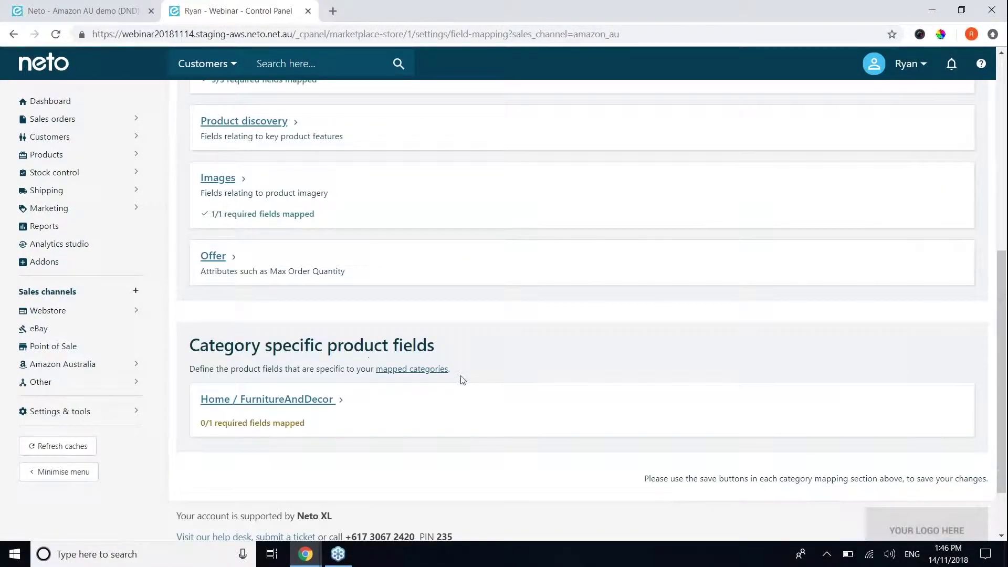
{"action": "scroll", "coordinate": [462, 379], "scroll_direction": "up", "scroll_amount": 4}
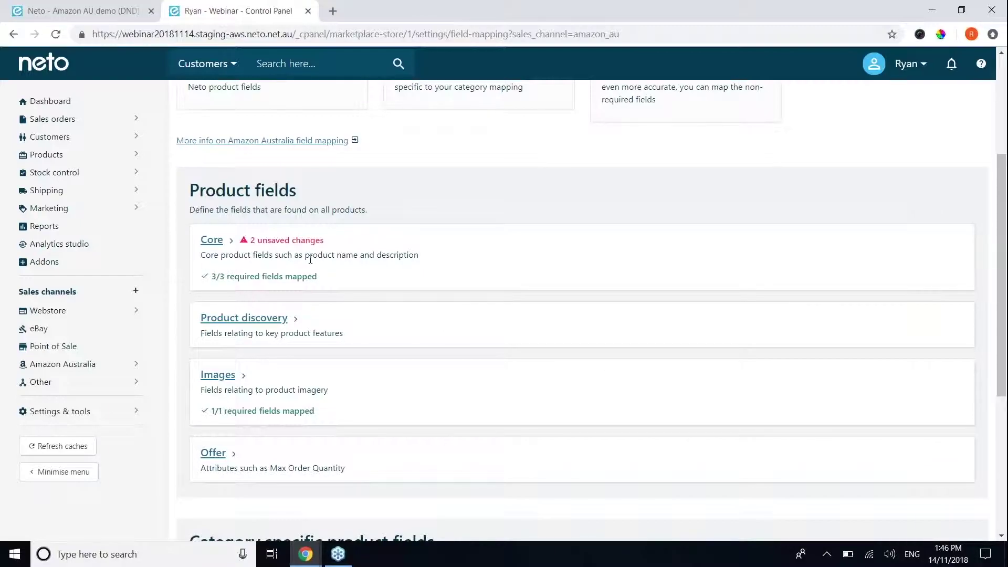
- Expand the Core product fields, examine their Amazon-to-Neto mappings including Shipping Template, and collapse the section
{"action": "left_click", "coordinate": [216, 241]}
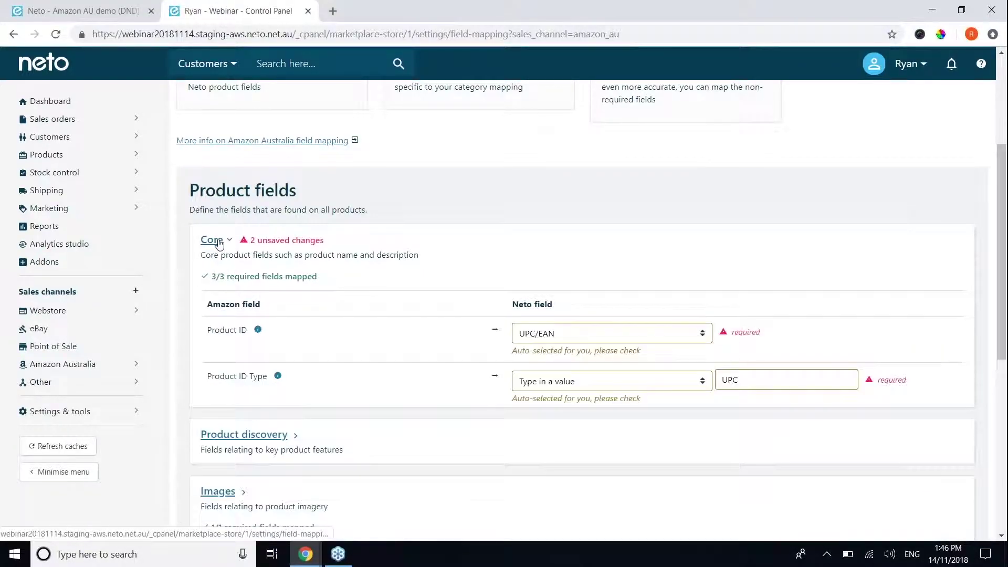
{"action": "scroll", "coordinate": [444, 270], "scroll_direction": "down", "scroll_amount": 2}
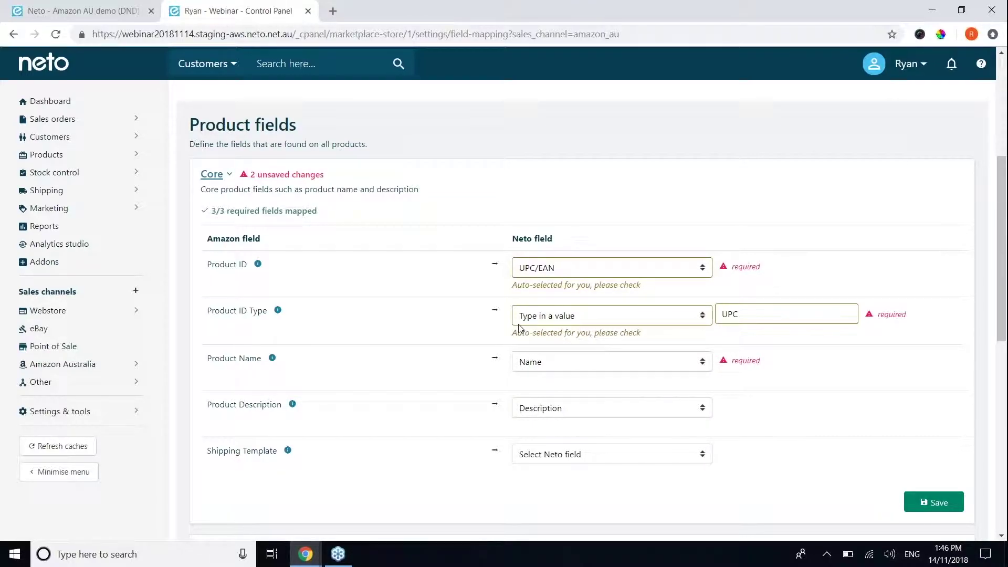
{"action": "scroll", "coordinate": [358, 308], "scroll_direction": "down", "scroll_amount": 1}
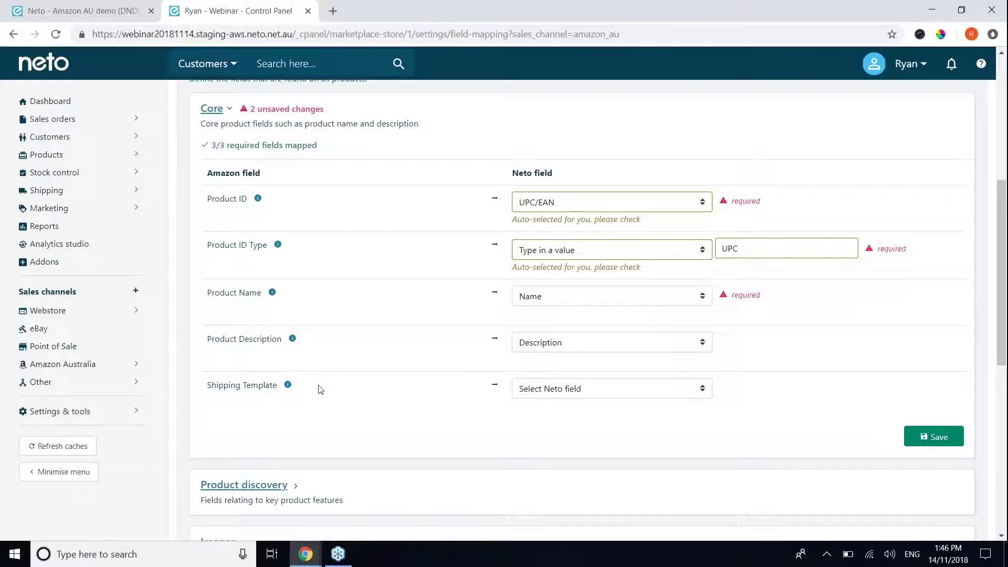
{"action": "left_click", "coordinate": [564, 393]}
{"action": "scroll", "coordinate": [425, 398], "scroll_direction": "up", "scroll_amount": 2}
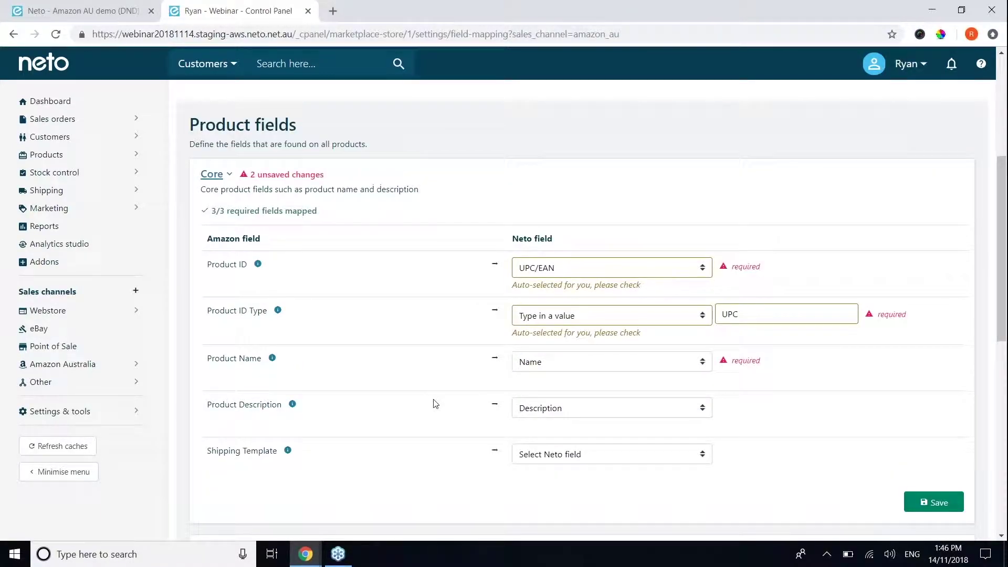
{"action": "left_click", "coordinate": [211, 174]}
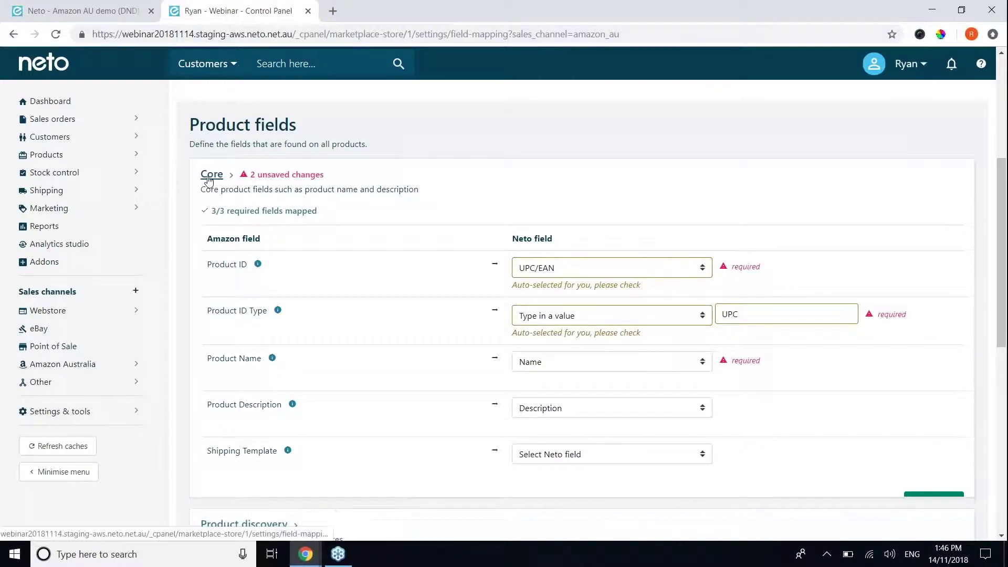
{"action": "scroll", "coordinate": [378, 246], "scroll_direction": "up", "scroll_amount": 4}
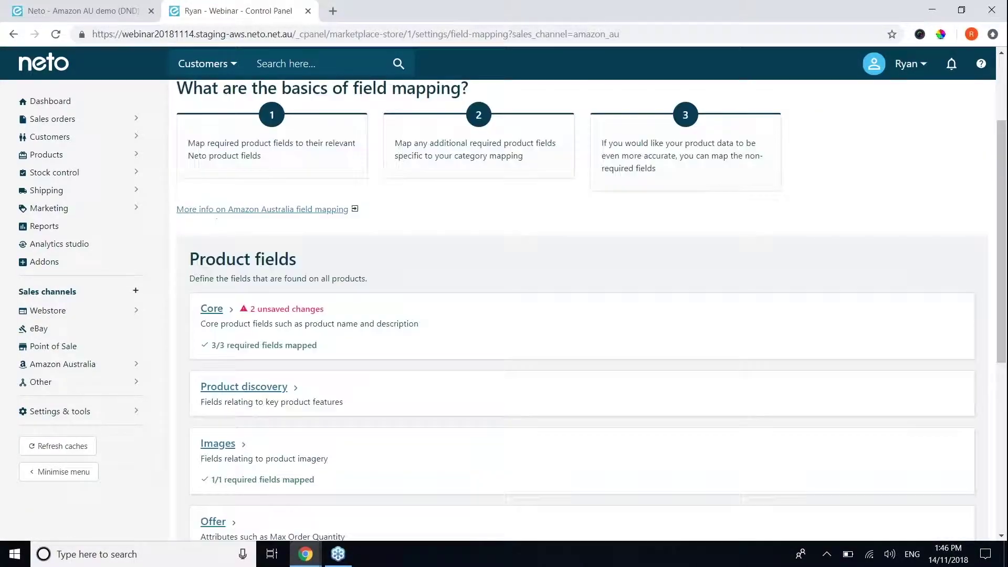
{"action": "scroll", "coordinate": [368, 226], "scroll_direction": "down", "scroll_amount": 2}
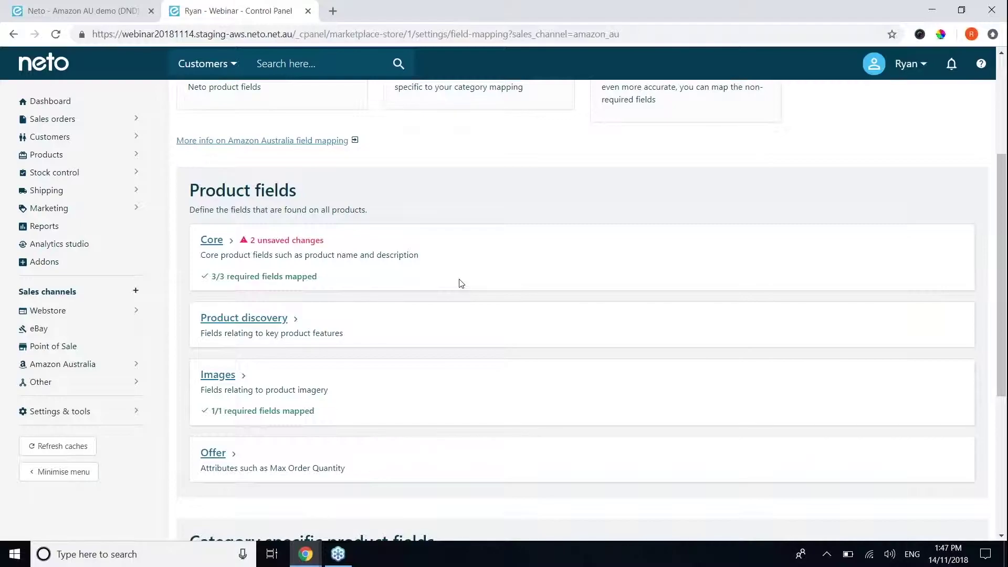
- Check the Neto field options for Product Name in the Core fields, choose Name, and collapse the section
{"action": "left_click", "coordinate": [212, 242]}
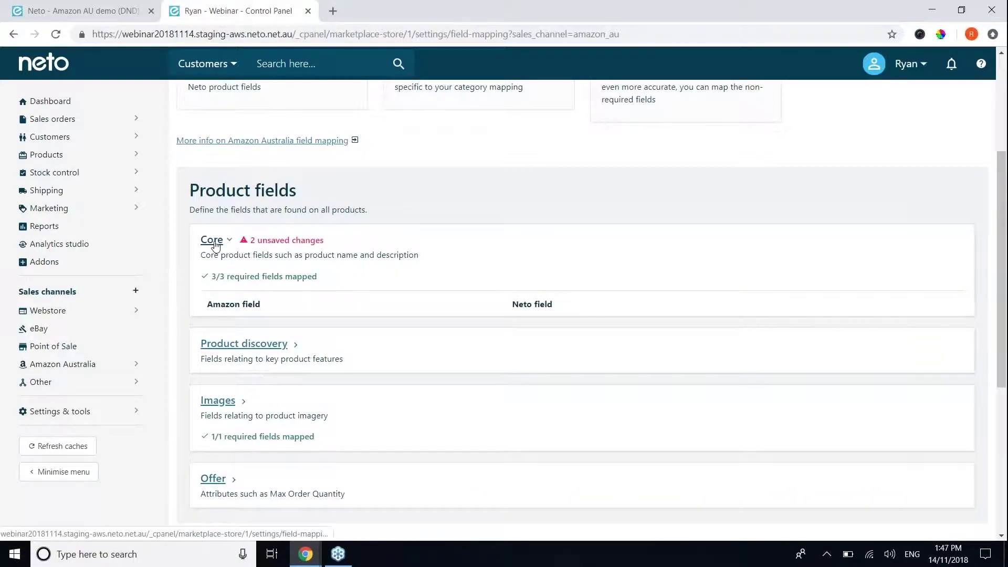
{"action": "scroll", "coordinate": [416, 285], "scroll_direction": "down", "scroll_amount": 2}
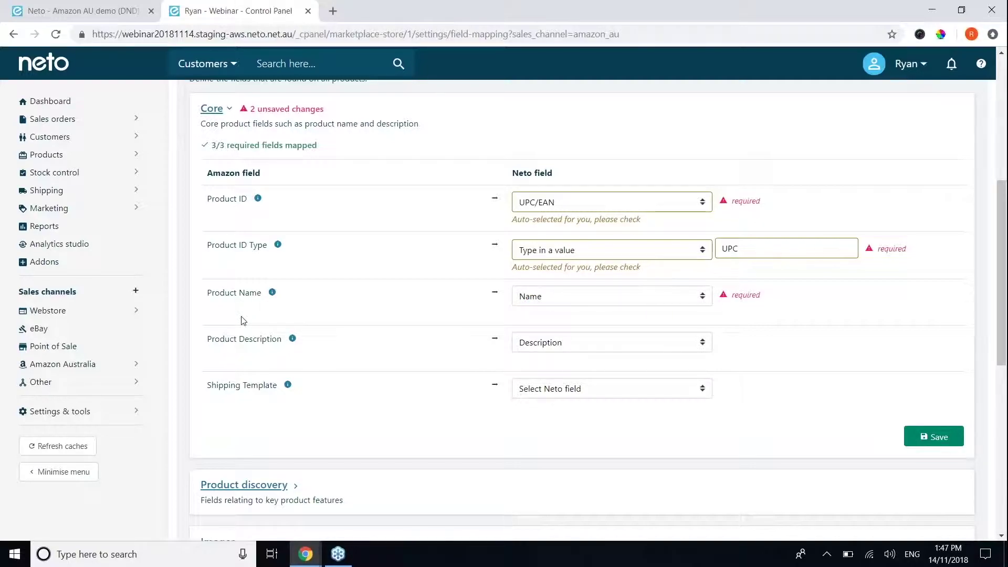
{"action": "left_click", "coordinate": [641, 306]}
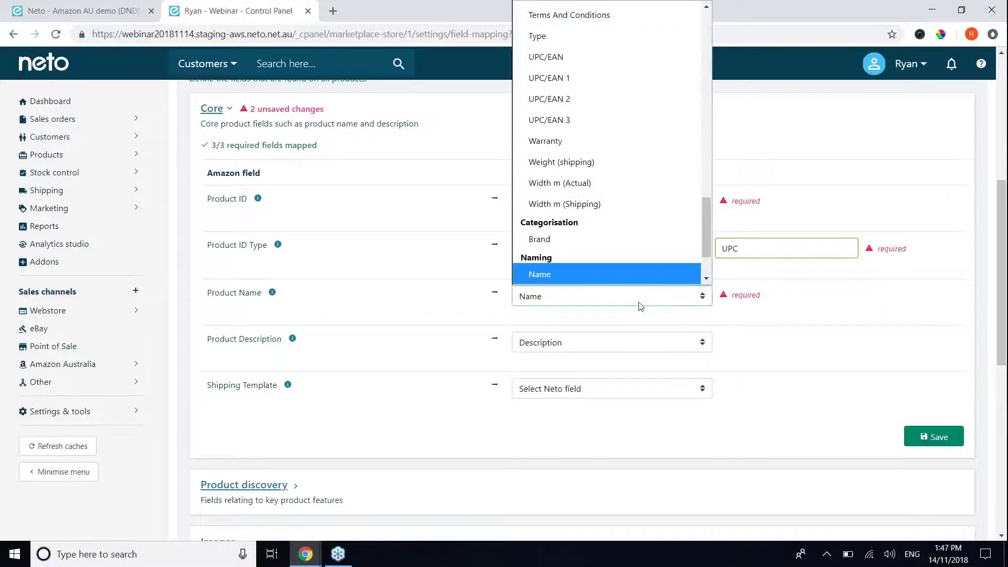
{"action": "left_click", "coordinate": [594, 272]}
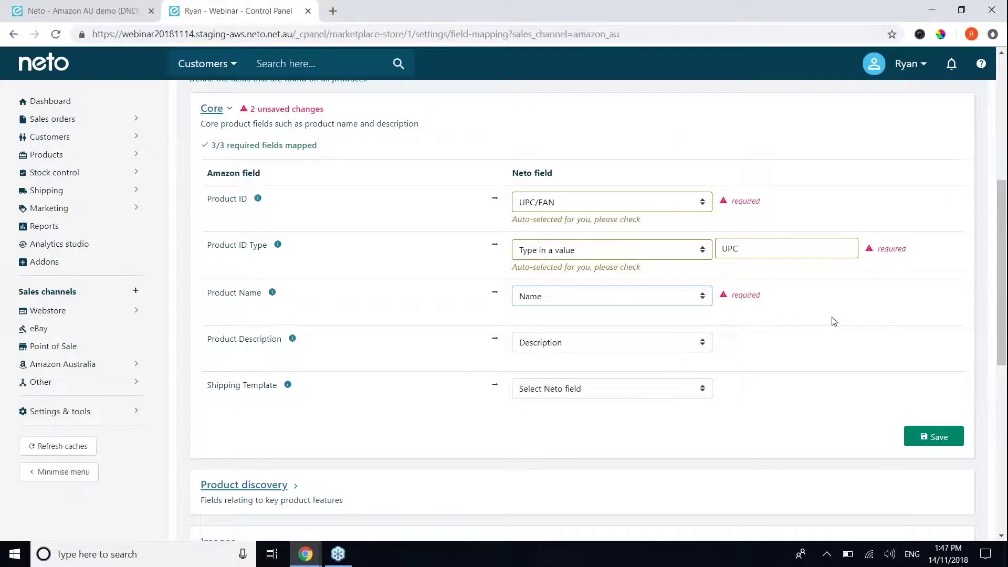
{"action": "left_click", "coordinate": [212, 107]}
- Expand the Home / FurnitureAndDecor category-specific product fields and look over their field groups
{"action": "scroll", "coordinate": [495, 220], "scroll_direction": "down", "scroll_amount": 1}
{"action": "scroll", "coordinate": [496, 223], "scroll_direction": "down", "scroll_amount": 2}
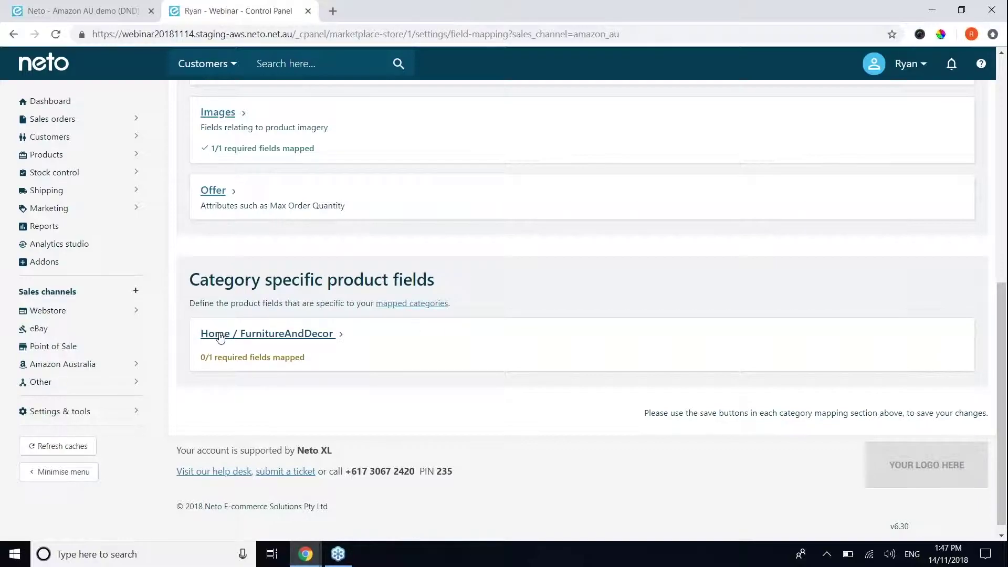
{"action": "left_click", "coordinate": [312, 340]}
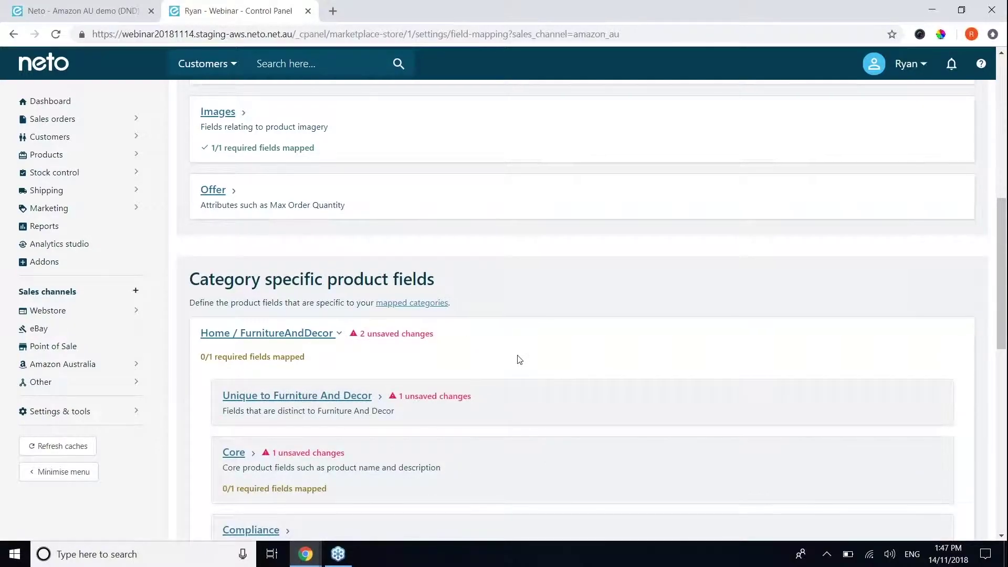
{"action": "scroll", "coordinate": [518, 355], "scroll_direction": "down", "scroll_amount": 3}
{"action": "scroll", "coordinate": [503, 349], "scroll_direction": "down", "scroll_amount": 1}
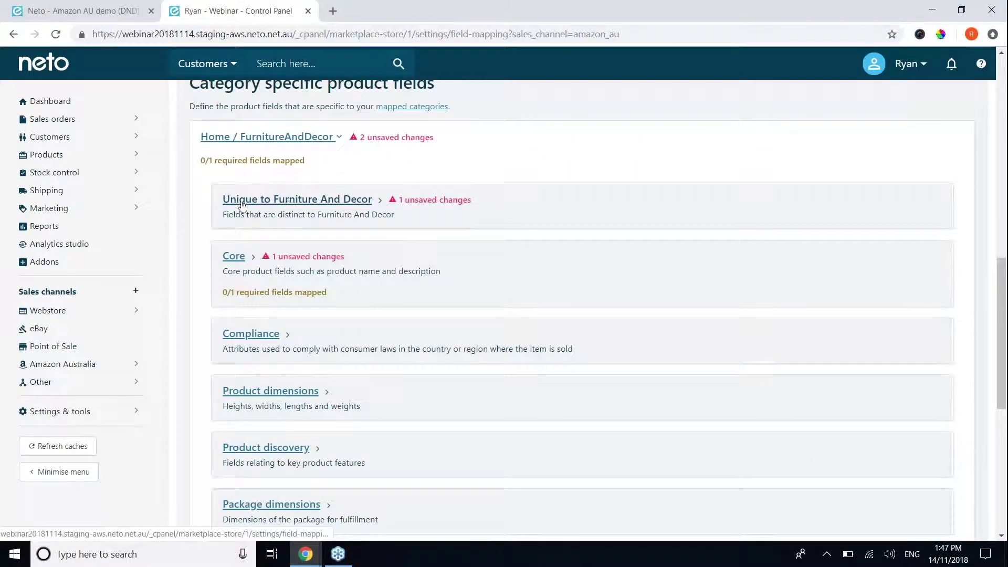
- Examine the Amazon fields unique to Furniture And Decor, collapse them, and look over the remaining field groups
{"action": "left_click", "coordinate": [340, 203]}
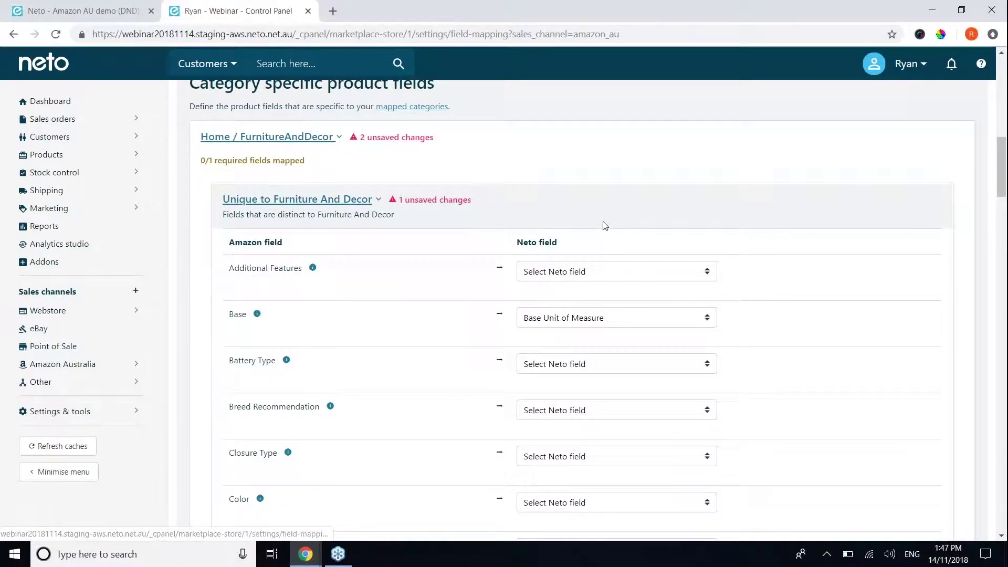
{"action": "scroll", "coordinate": [604, 223], "scroll_direction": "down", "scroll_amount": 4}
{"action": "scroll", "coordinate": [428, 230], "scroll_direction": "down", "scroll_amount": 16}
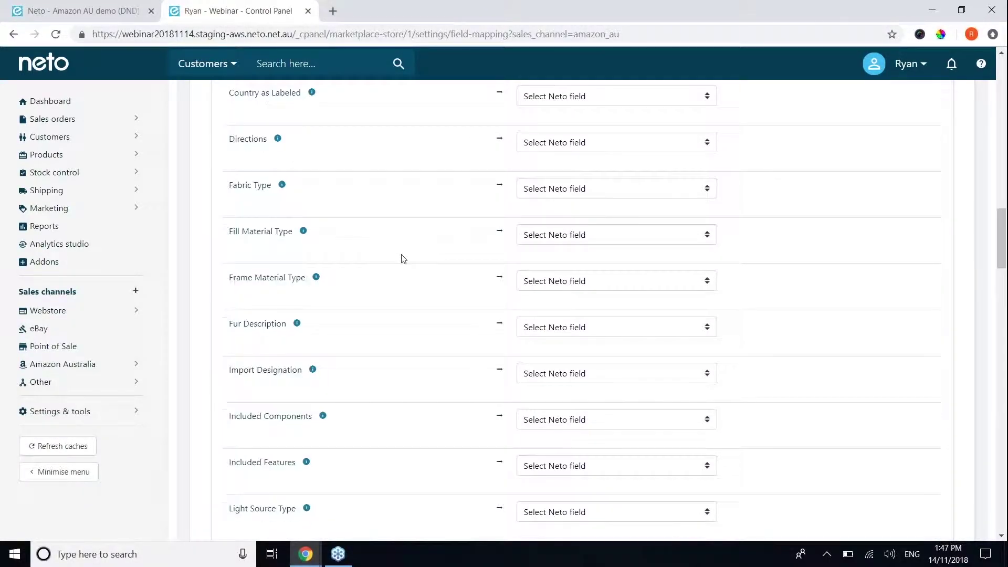
{"action": "scroll", "coordinate": [413, 313], "scroll_direction": "down", "scroll_amount": 3}
{"action": "scroll", "coordinate": [415, 316], "scroll_direction": "up", "scroll_amount": 20}
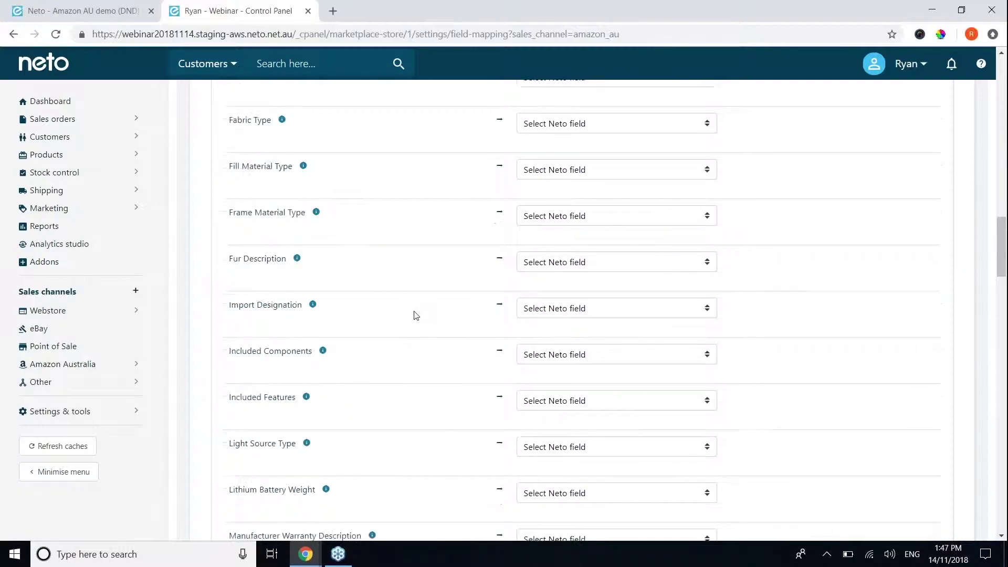
{"action": "scroll", "coordinate": [446, 321], "scroll_direction": "up", "scroll_amount": 2}
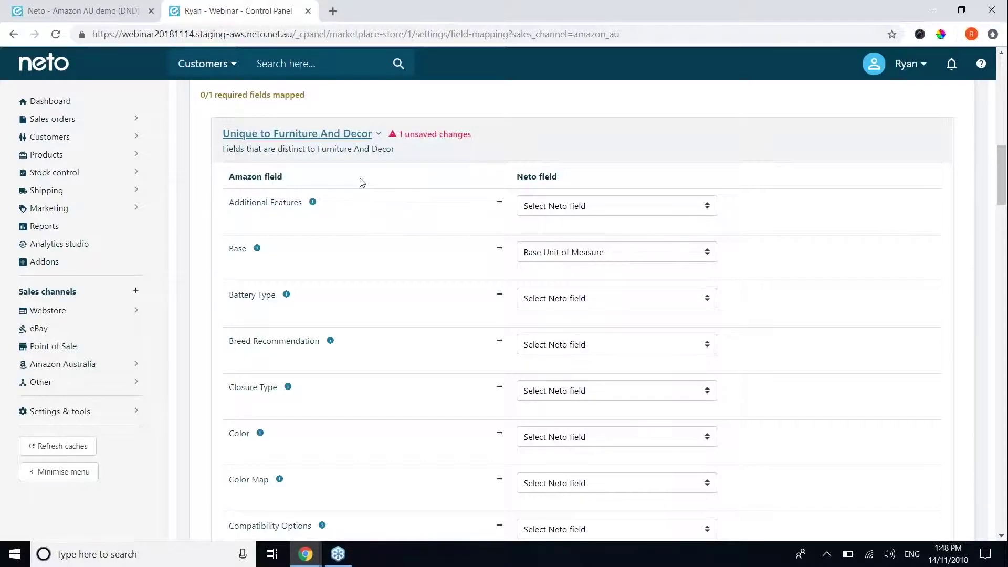
{"action": "left_click", "coordinate": [310, 135]}
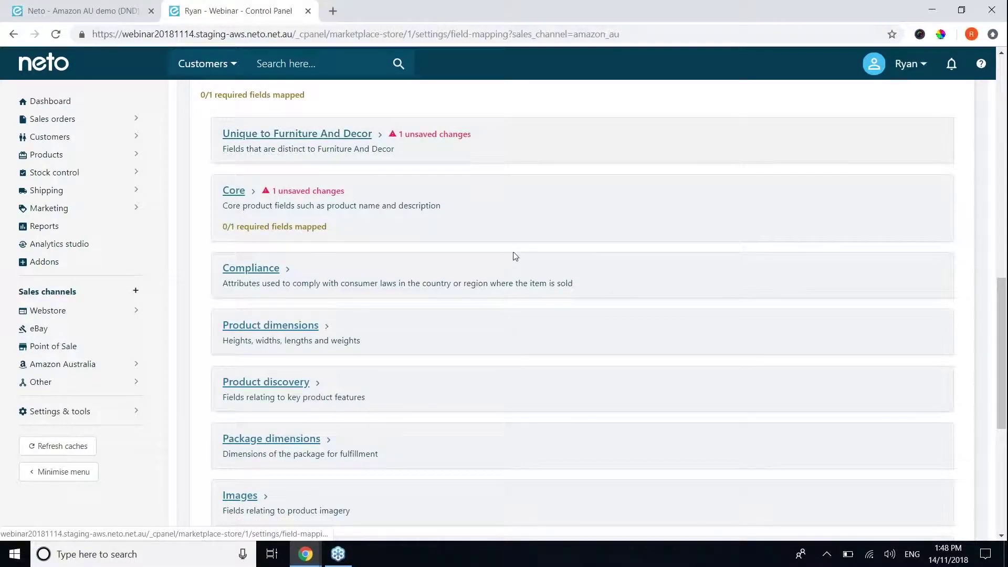
{"action": "scroll", "coordinate": [514, 257], "scroll_direction": "down", "scroll_amount": 3}
{"action": "scroll", "coordinate": [514, 258], "scroll_direction": "down", "scroll_amount": 3}
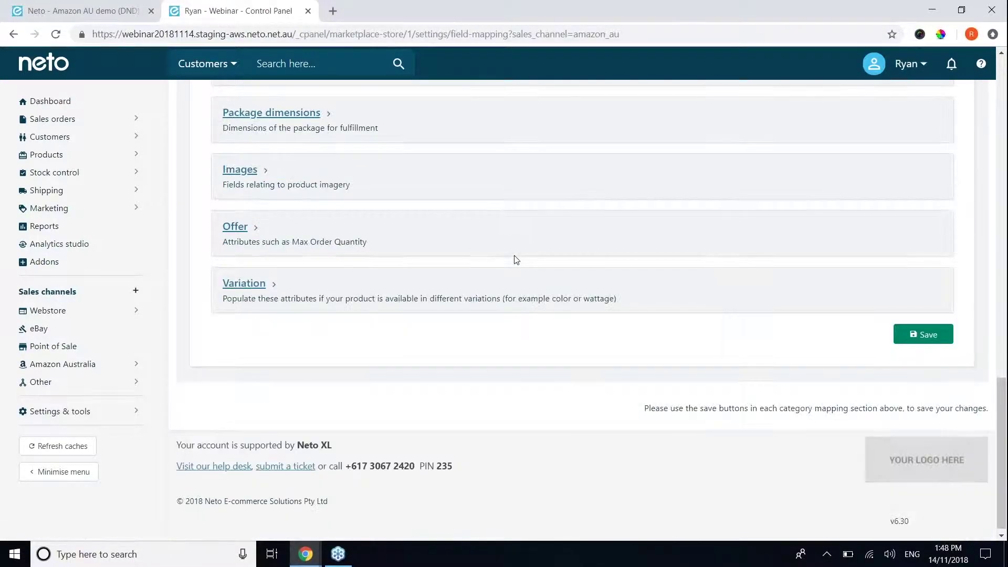
- Expand the Core fields under Furniture And Decor, check the Neto field selection for Brand Name, and collapse the section
{"action": "scroll", "coordinate": [468, 272], "scroll_direction": "up", "scroll_amount": 6}
{"action": "left_click", "coordinate": [234, 191]}
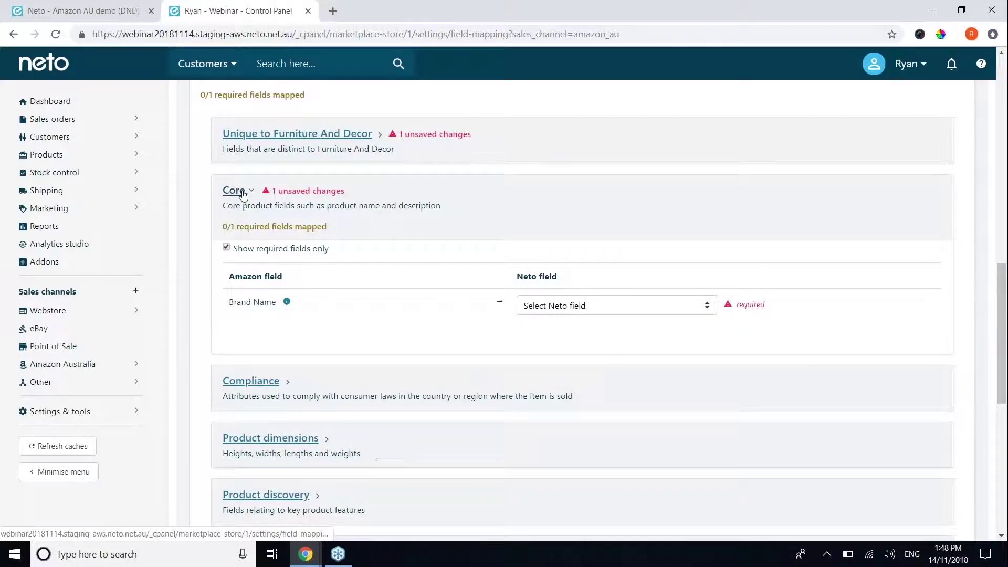
{"action": "left_click", "coordinate": [643, 304]}
{"action": "left_click", "coordinate": [883, 191]}
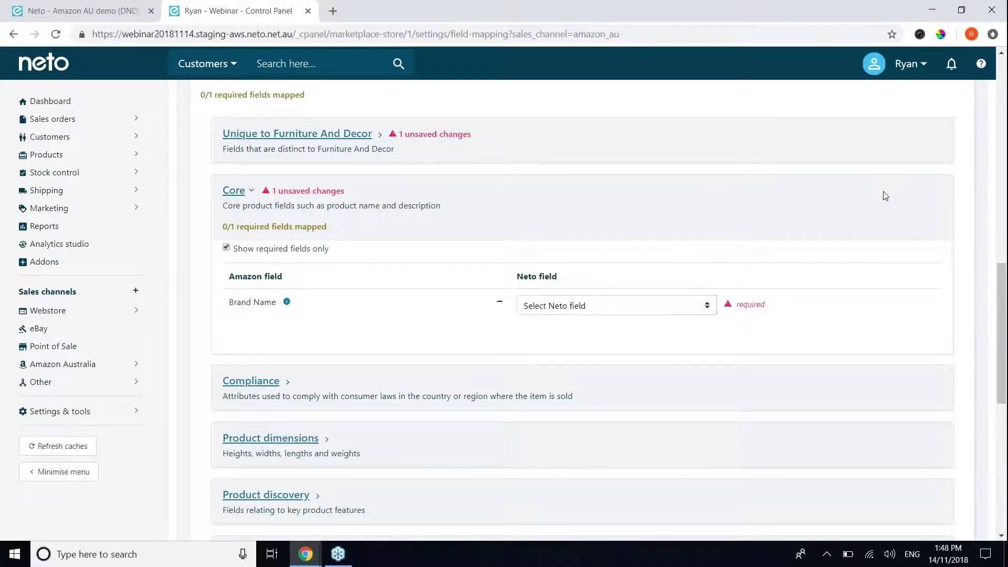
{"action": "scroll", "coordinate": [817, 288], "scroll_direction": "up", "scroll_amount": 6}
{"action": "scroll", "coordinate": [743, 322], "scroll_direction": "down", "scroll_amount": 2}
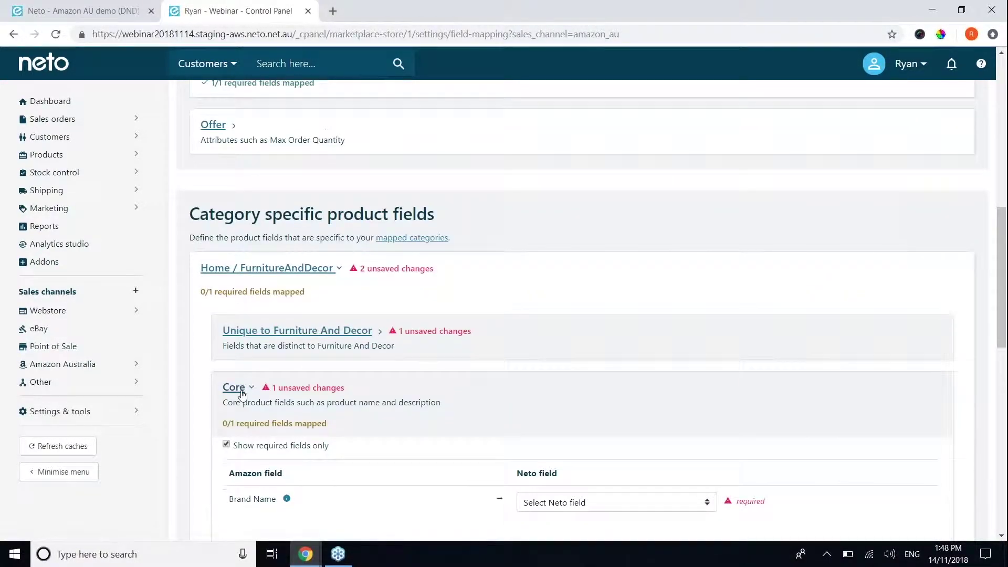
- Expand the Product discovery fields and look through the Neto field options available for Key Product Features 1
{"action": "scroll", "coordinate": [473, 374], "scroll_direction": "up", "scroll_amount": 5}
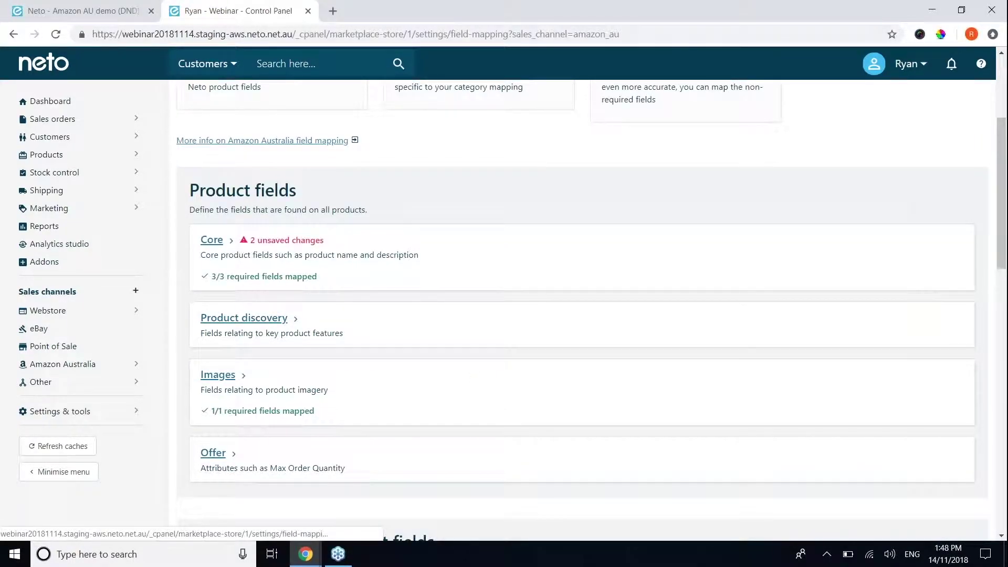
{"action": "left_click", "coordinate": [505, 340]}
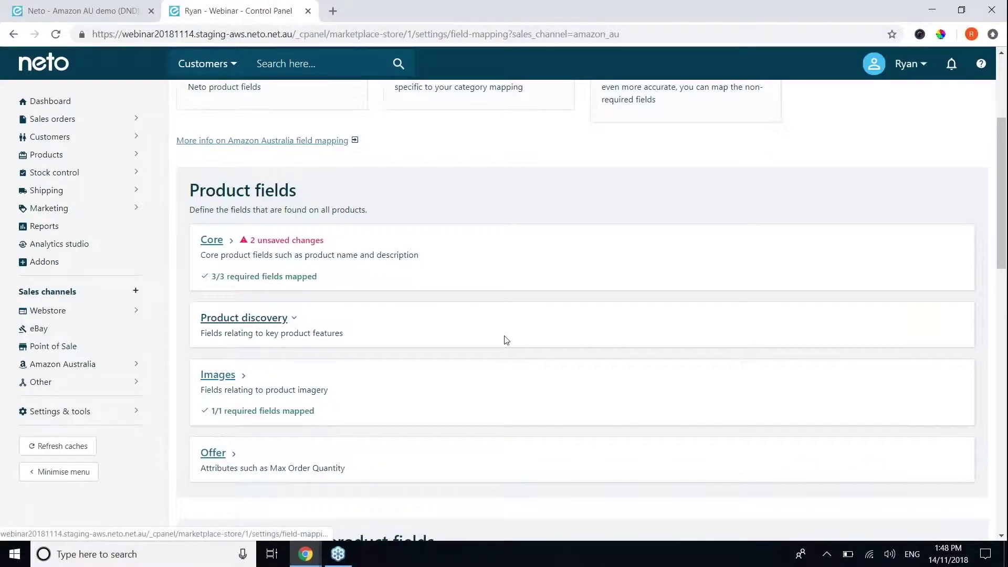
{"action": "scroll", "coordinate": [731, 346], "scroll_direction": "down", "scroll_amount": 3}
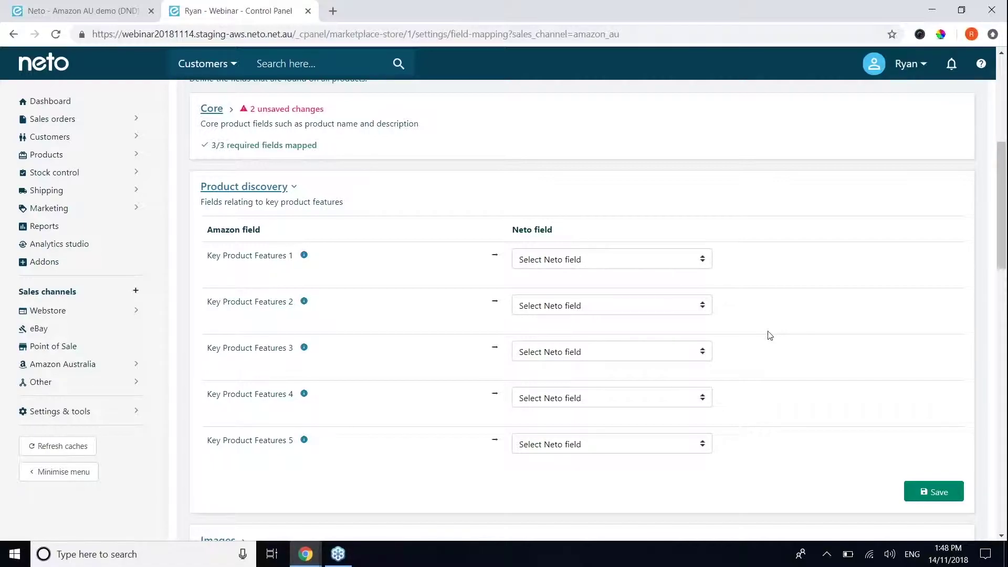
{"action": "left_click", "coordinate": [669, 260]}
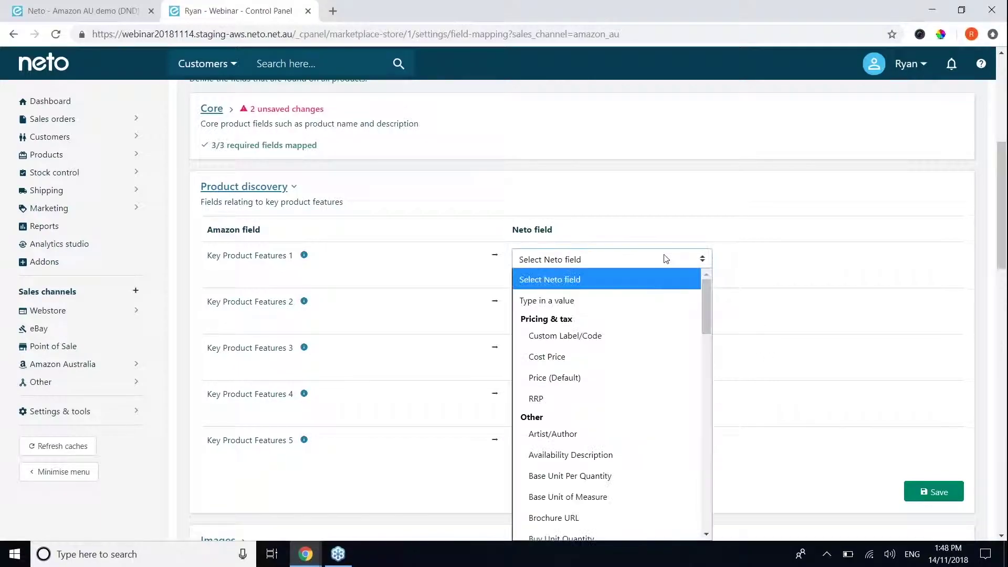
{"action": "scroll", "coordinate": [662, 425], "scroll_direction": "down", "scroll_amount": 15}
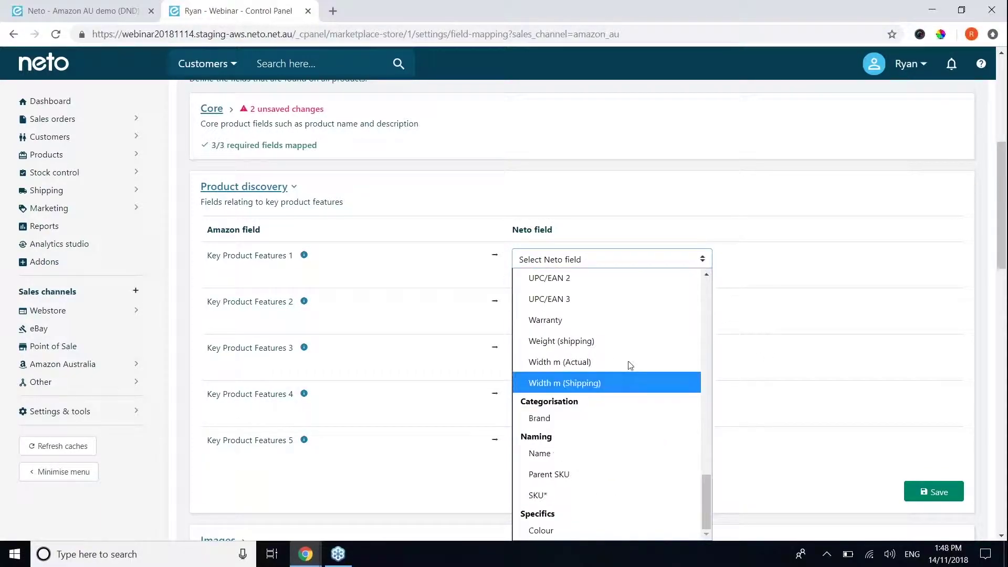
{"action": "scroll", "coordinate": [627, 377], "scroll_direction": "up", "scroll_amount": 12}
{"action": "scroll", "coordinate": [628, 380], "scroll_direction": "up", "scroll_amount": 10}
{"action": "left_click", "coordinate": [816, 270]}
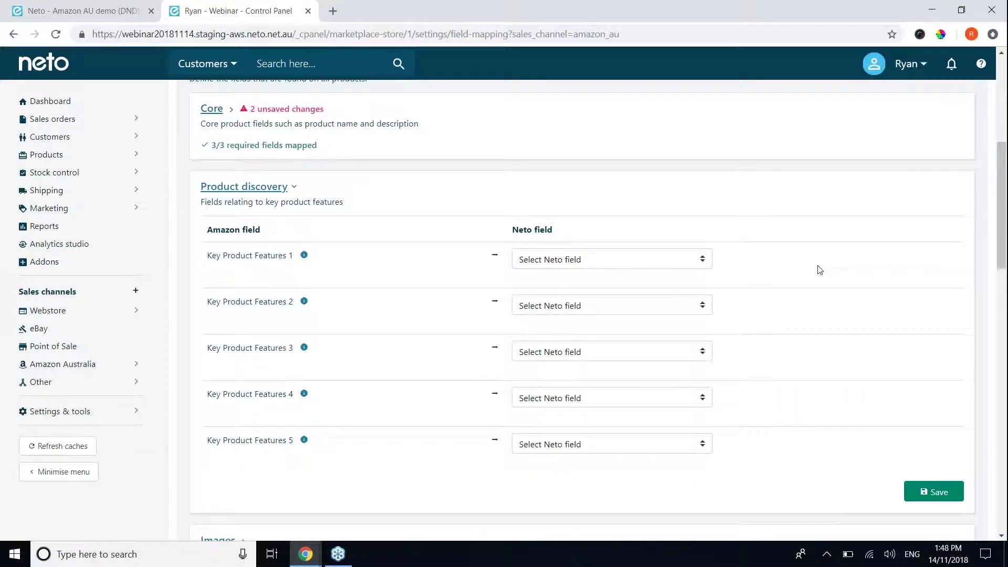
- Look over the Key Product Features mappings and collapse the Product discovery section
{"action": "scroll", "coordinate": [862, 388], "scroll_direction": "up", "scroll_amount": 3}
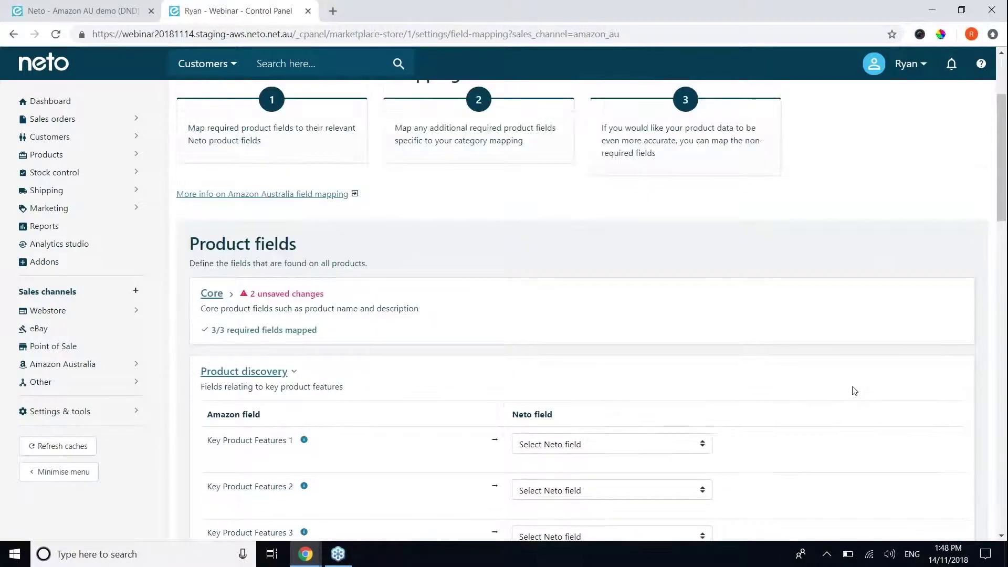
{"action": "scroll", "coordinate": [852, 391], "scroll_direction": "down", "scroll_amount": 2}
{"action": "scroll", "coordinate": [853, 372], "scroll_direction": "down", "scroll_amount": 1}
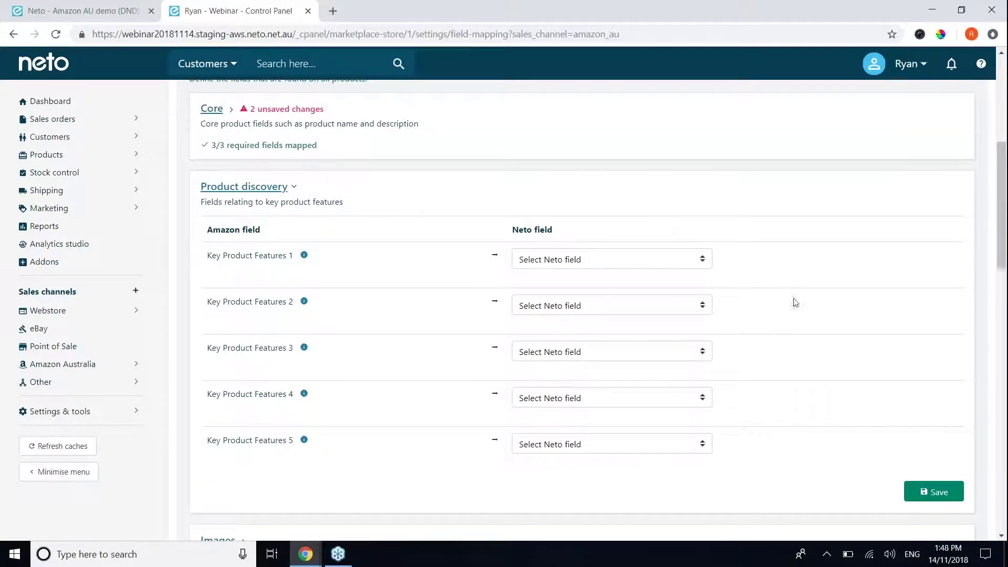
{"action": "left_click", "coordinate": [245, 187]}
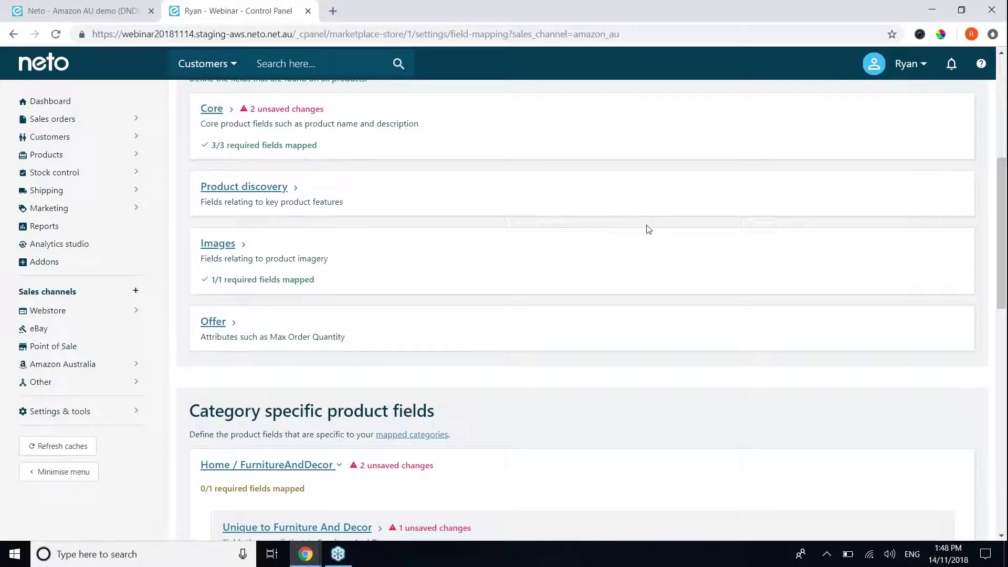
- Collapse the Home / FurnitureAndDecor category fields and review the whole Amazon Australia product field mapping page
{"action": "scroll", "coordinate": [648, 228], "scroll_direction": "down", "scroll_amount": 4}
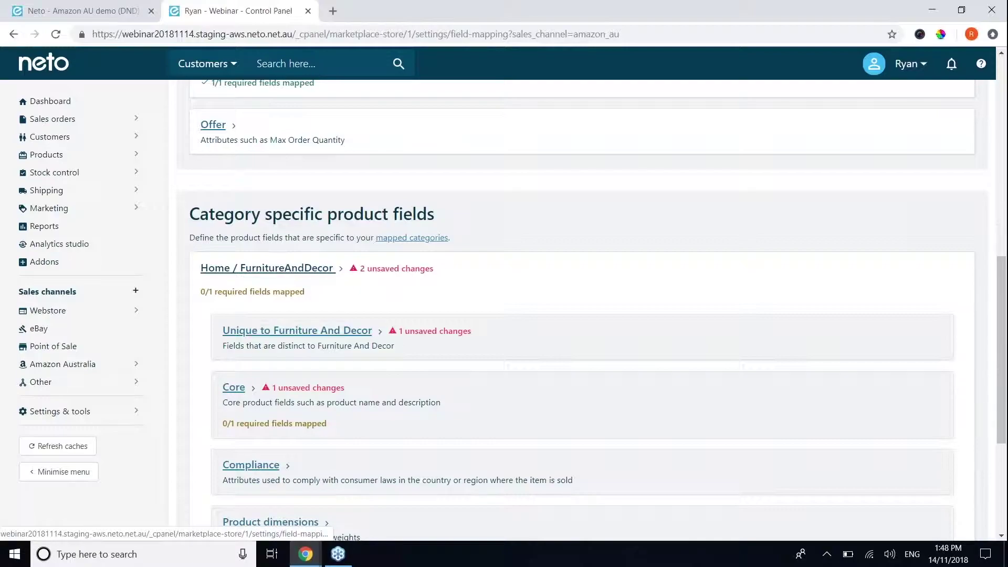
{"action": "left_click", "coordinate": [285, 269]}
{"action": "scroll", "coordinate": [297, 269], "scroll_direction": "up", "scroll_amount": 4}
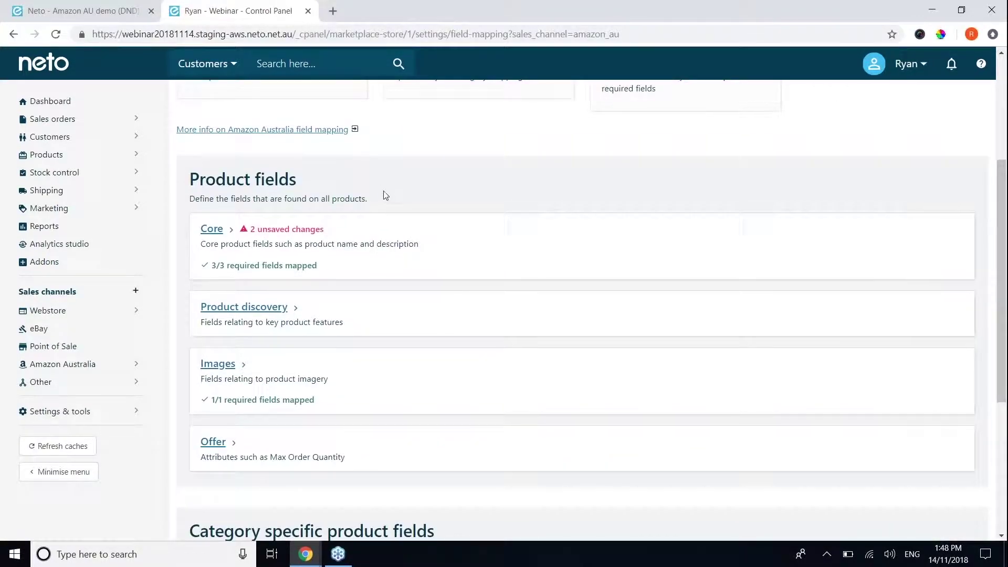
{"action": "scroll", "coordinate": [385, 196], "scroll_direction": "down", "scroll_amount": 4}
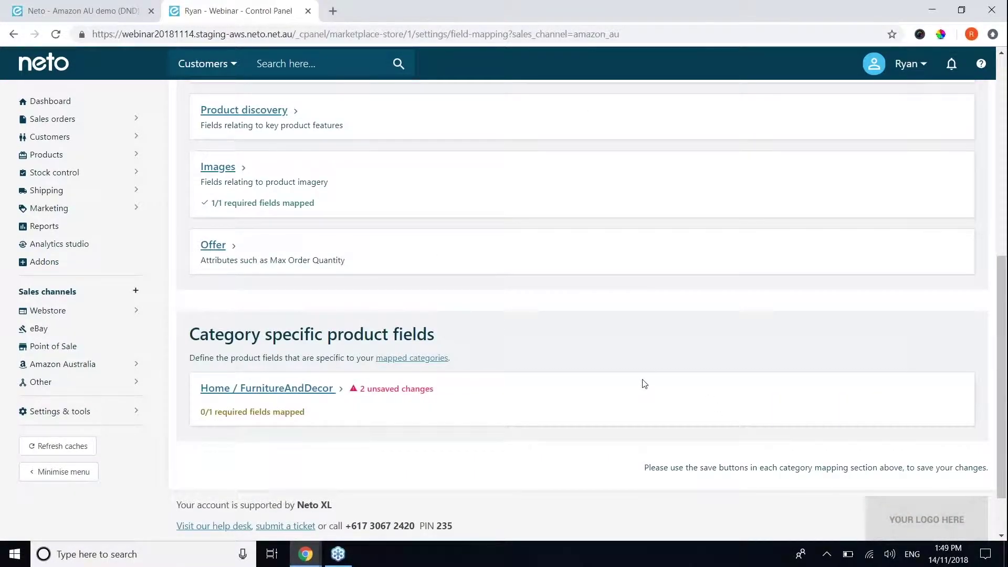
{"action": "scroll", "coordinate": [647, 386], "scroll_direction": "up", "scroll_amount": 8}
{"action": "scroll", "coordinate": [643, 363], "scroll_direction": "up", "scroll_amount": 1}
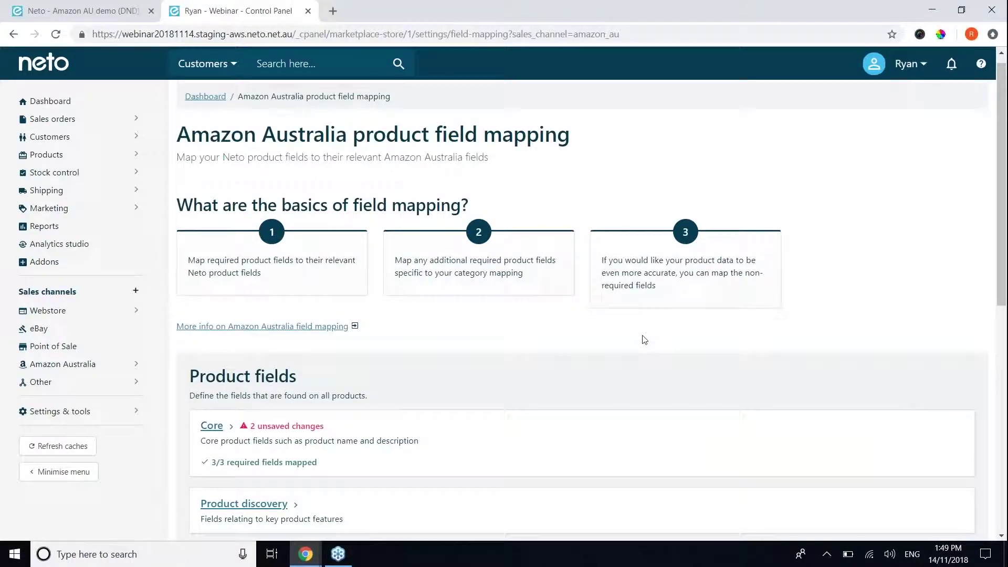
- Open the list of all products, leaving the field mapping page without saving its changes
{"action": "left_click", "coordinate": [121, 161]}
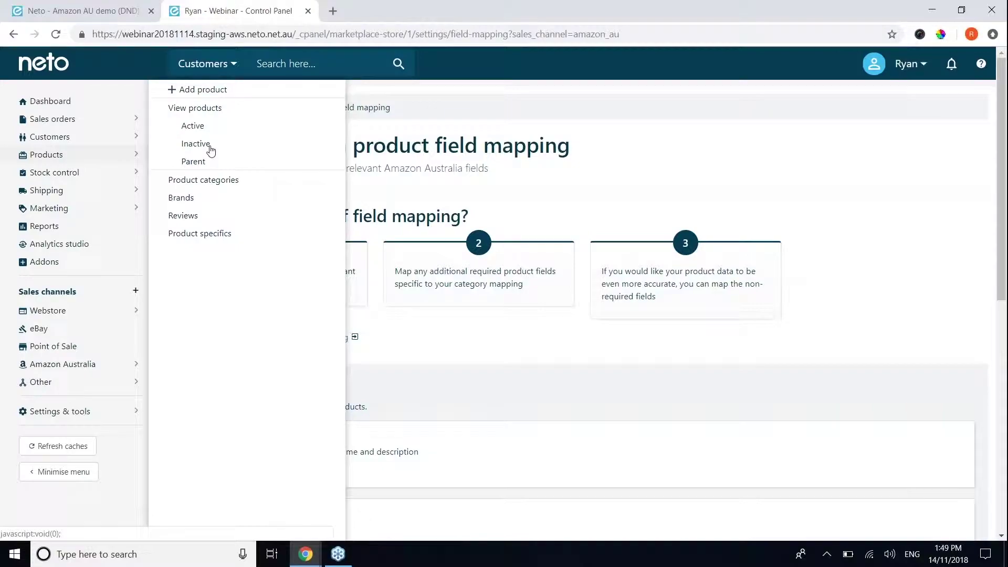
{"action": "left_click", "coordinate": [261, 109]}
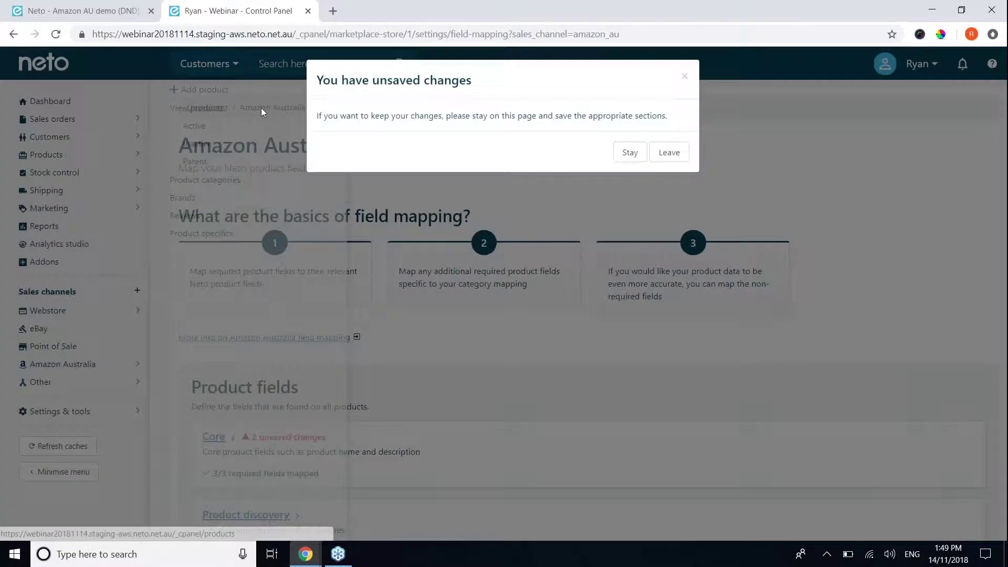
{"action": "left_click", "coordinate": [666, 157]}
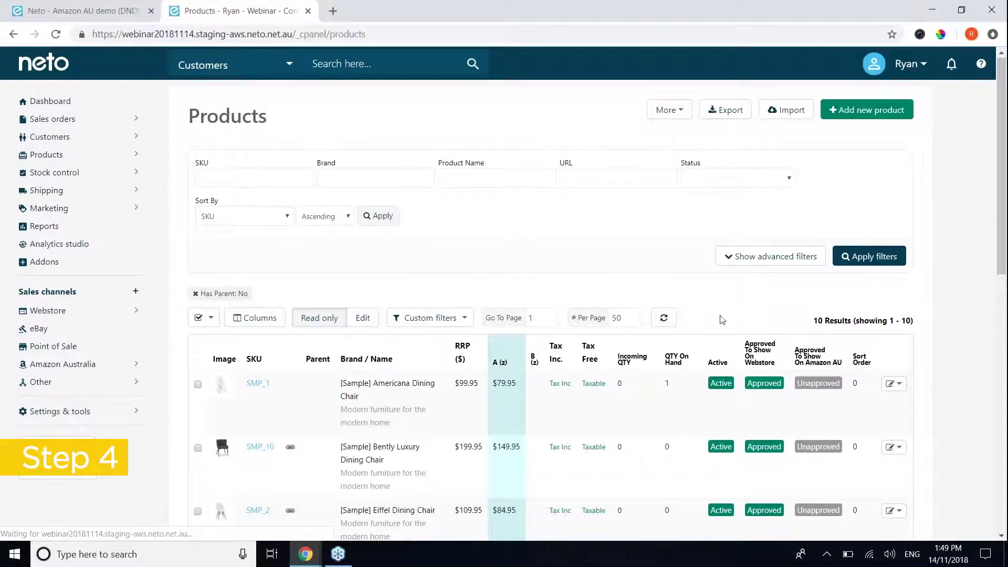
- Approve the [Sample] Americana Dining Chair (SMP_1) for Amazon AU with the bulk action and confirm it
{"action": "scroll", "coordinate": [818, 356], "scroll_direction": "down", "scroll_amount": 3}
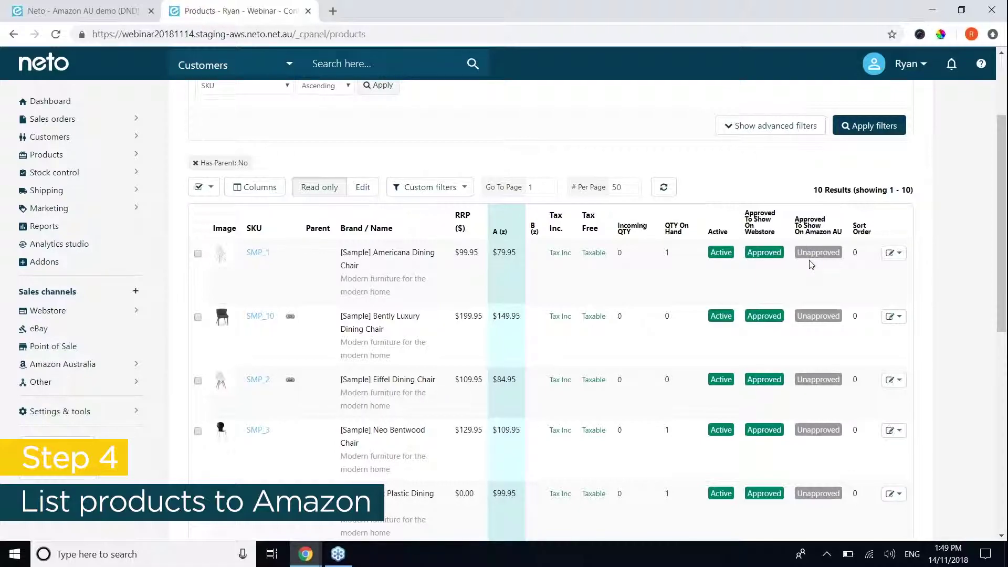
{"action": "scroll", "coordinate": [812, 263], "scroll_direction": "down", "scroll_amount": 1}
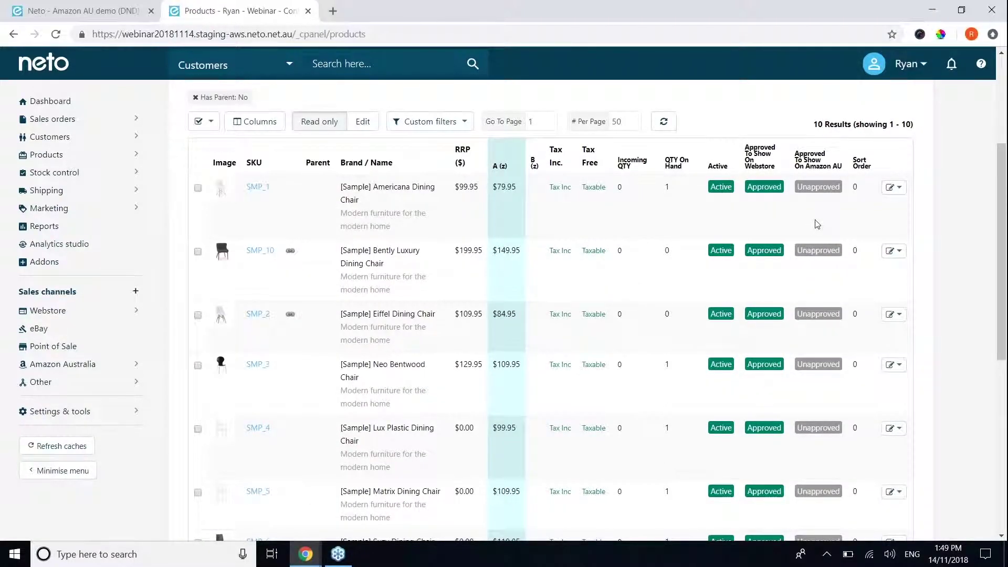
{"action": "left_click", "coordinate": [198, 188]}
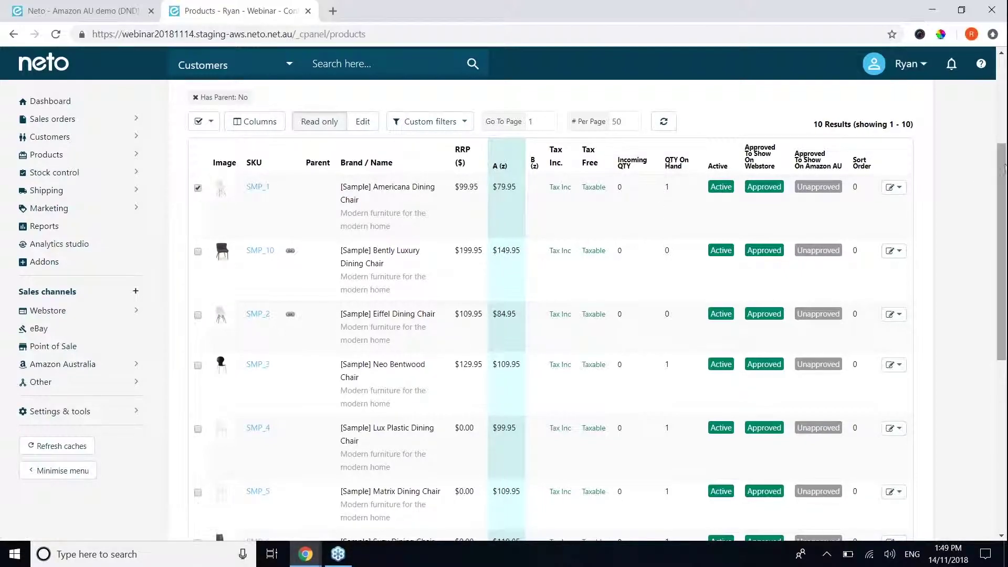
{"action": "left_click_drag", "start_coordinate": [1002, 183], "coordinate": [315, 396]}
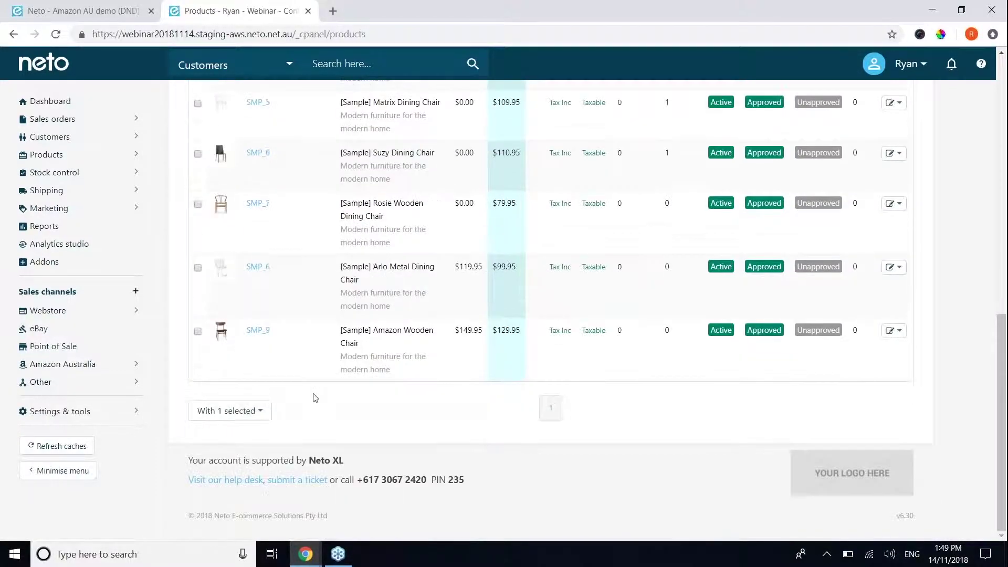
{"action": "left_click", "coordinate": [271, 411]}
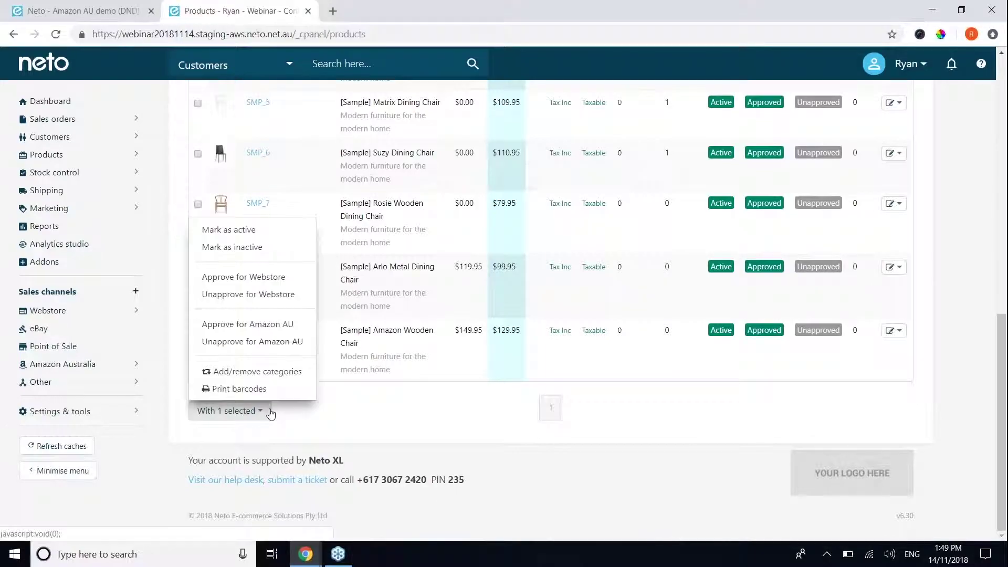
{"action": "left_click", "coordinate": [286, 330]}
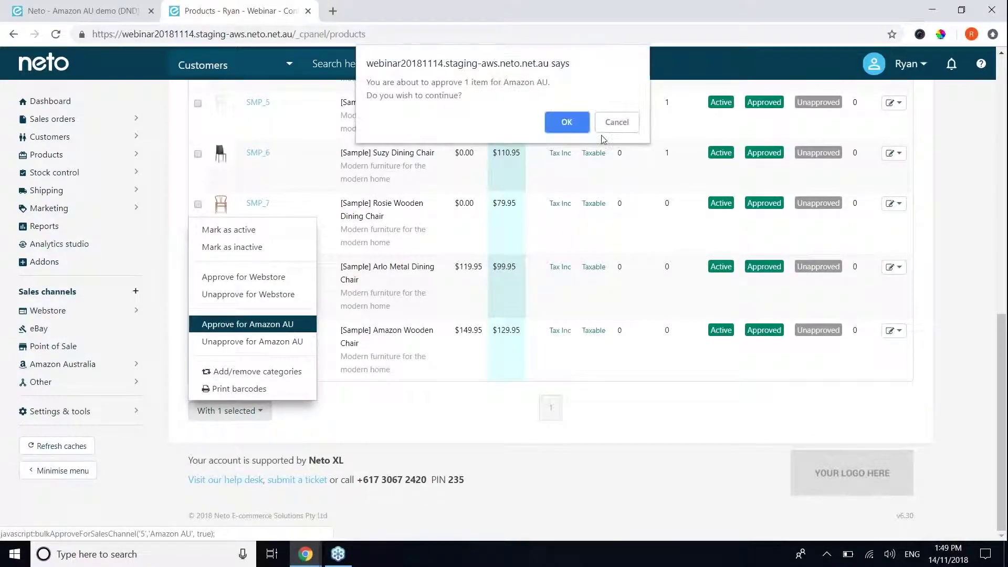
{"action": "left_click", "coordinate": [568, 123]}
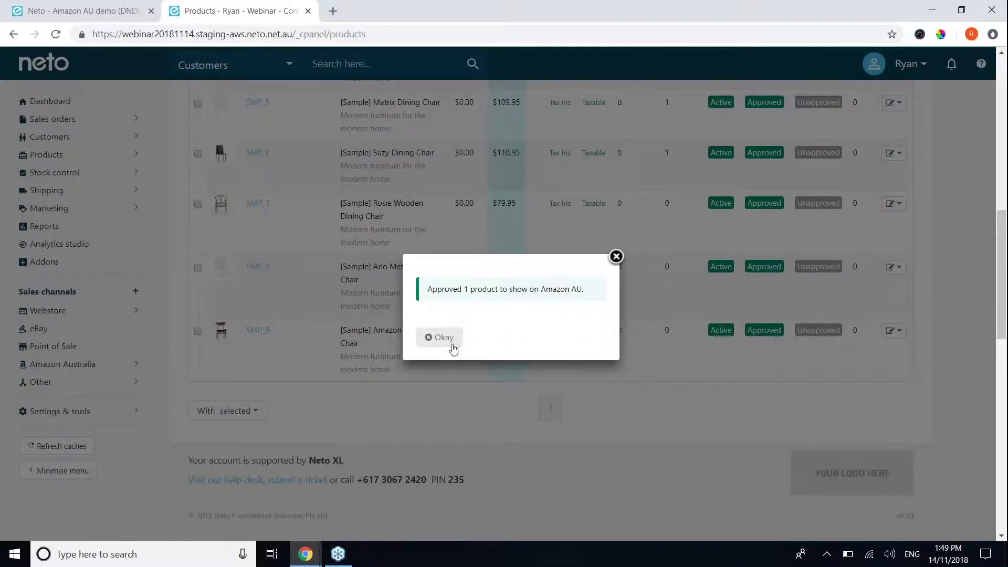
{"action": "left_click", "coordinate": [455, 341]}
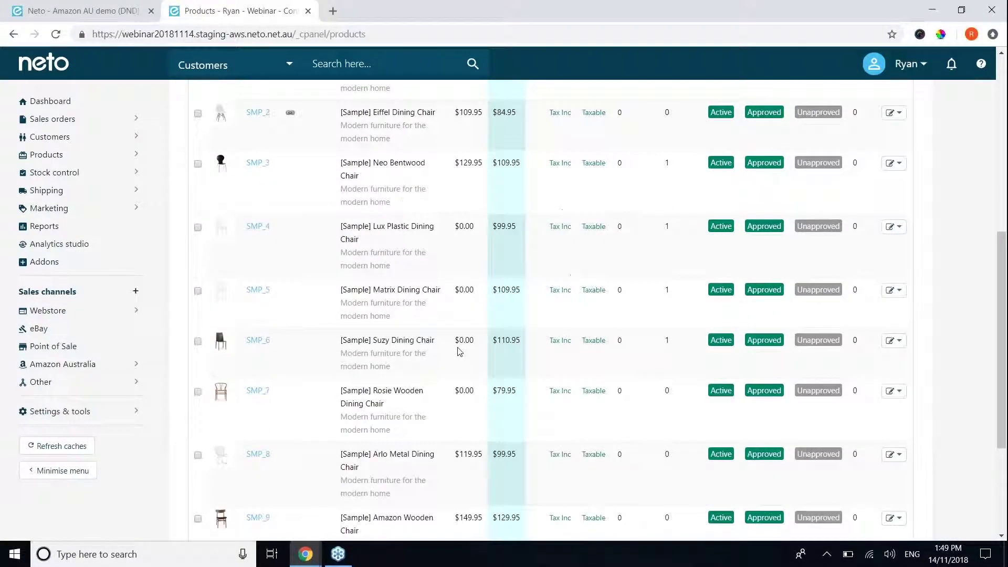
- Switch to the Amazon AU demo store's control panel and bring up its Amazon Australia listings
{"action": "left_click", "coordinate": [140, 360]}
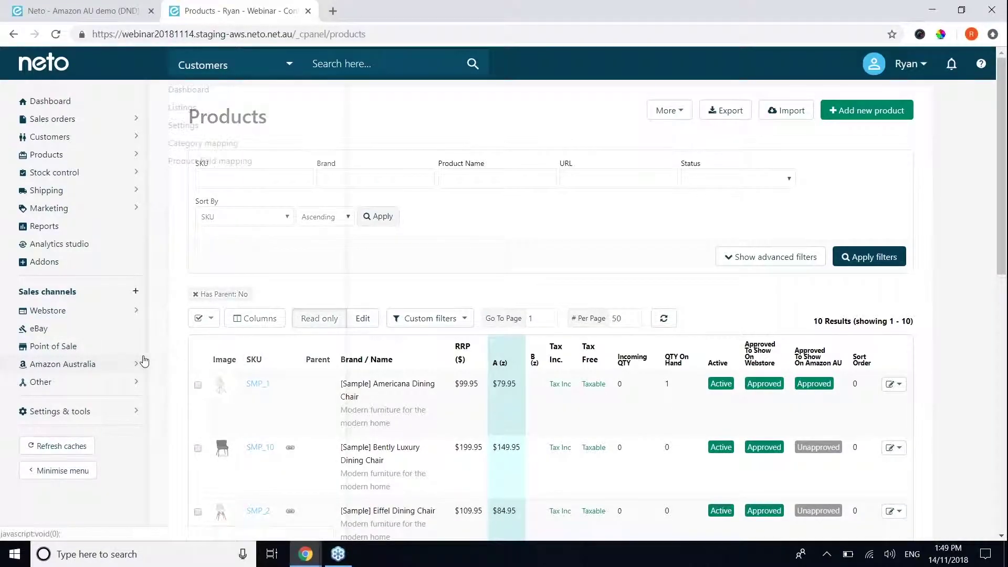
{"action": "left_click", "coordinate": [565, 254]}
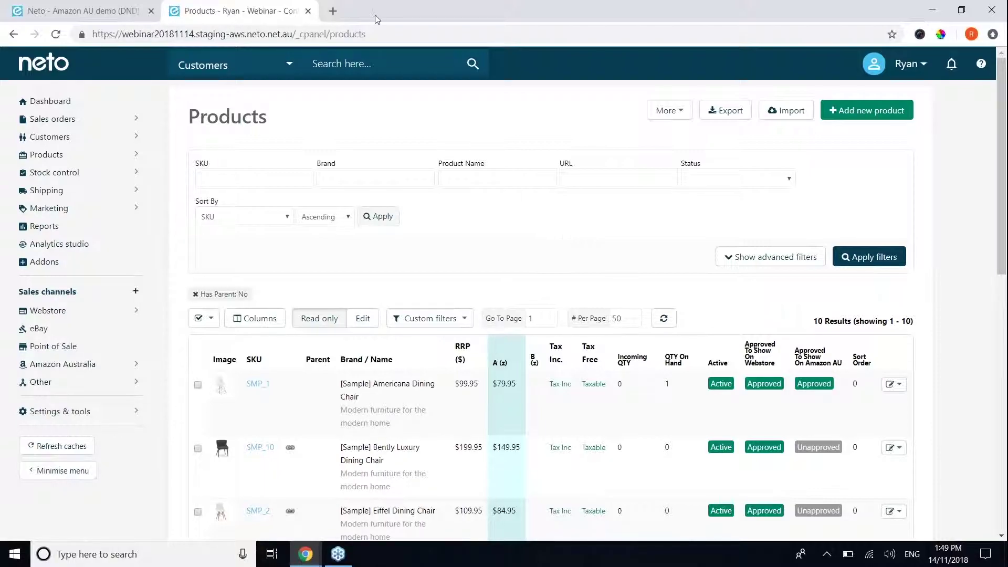
{"action": "left_click", "coordinate": [71, 7]}
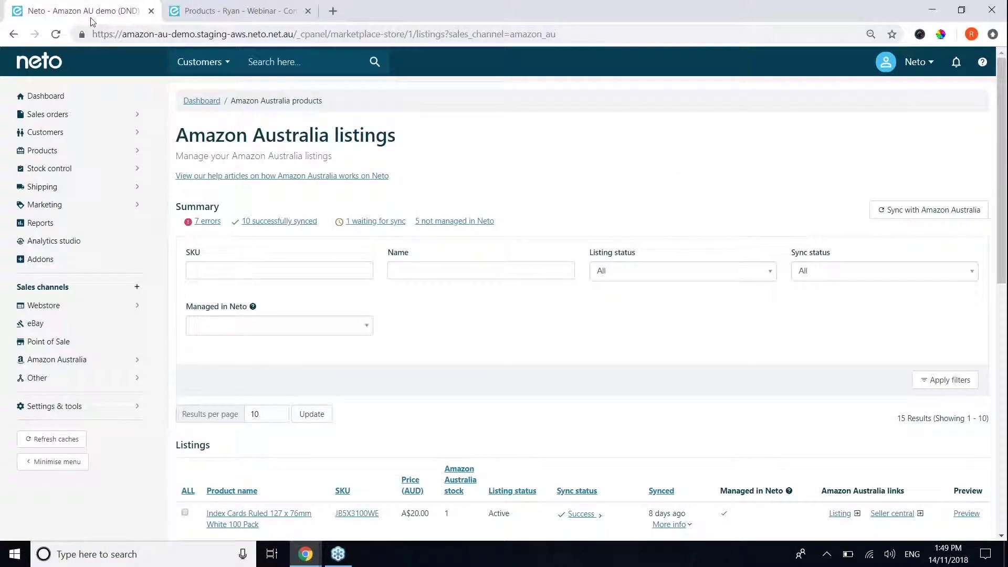
{"action": "mouse_move", "coordinate": [79, 360]}
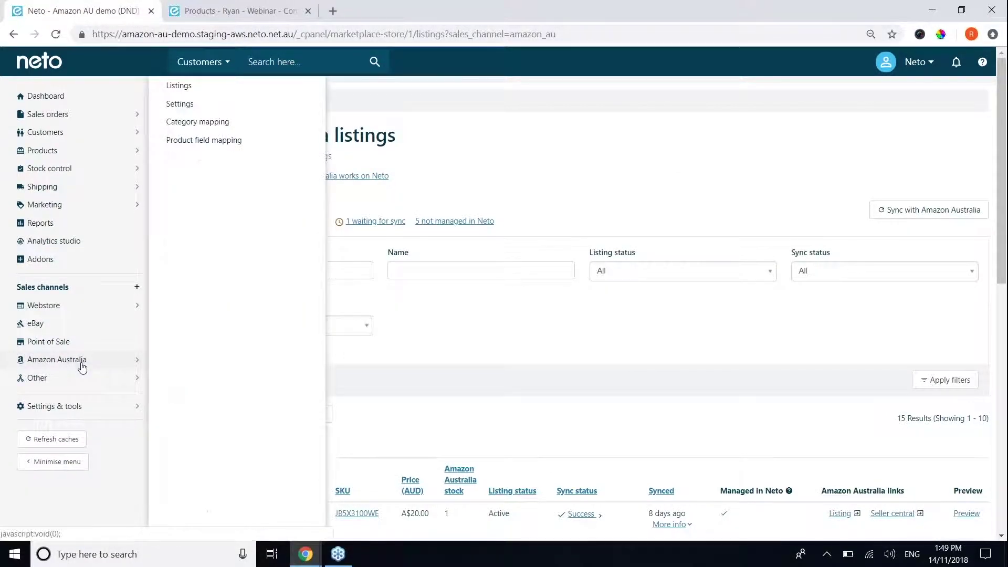
{"action": "left_click", "coordinate": [204, 92]}
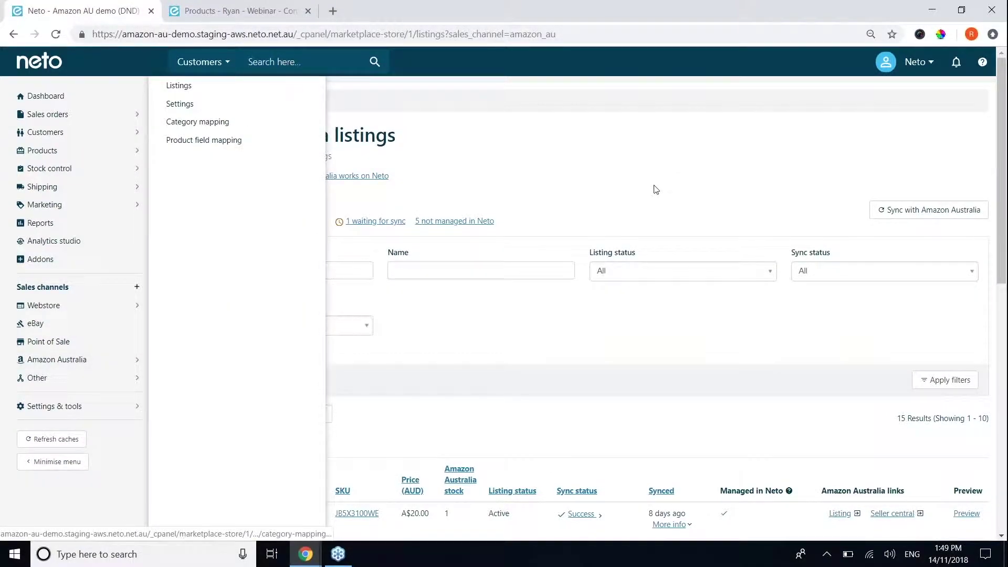
- Examine the listings table, including listing status, sync status, Managed in Neto and the Amazon Australia links
{"action": "left_click_drag", "start_coordinate": [1004, 120], "coordinate": [1001, 309]}
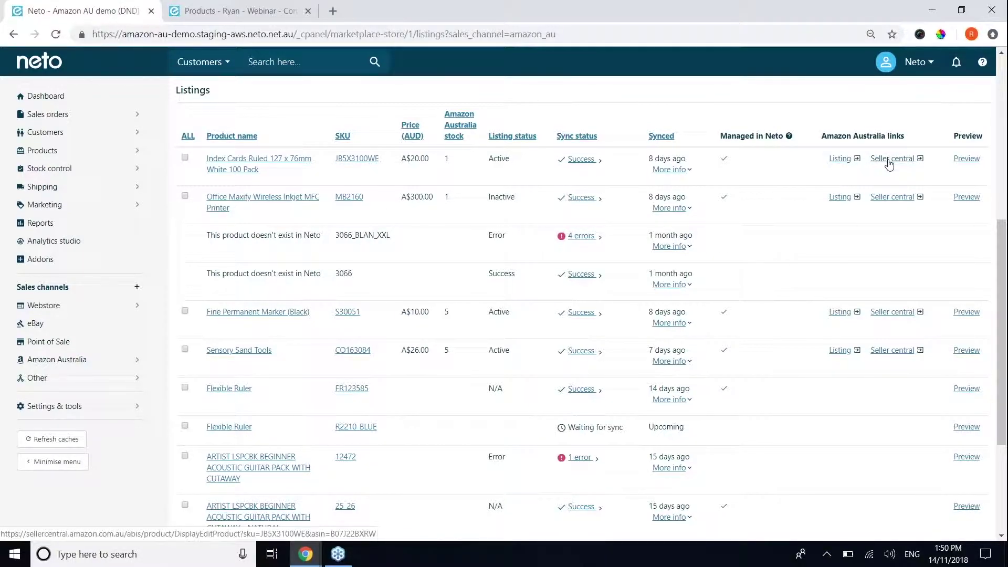
{"action": "scroll", "coordinate": [778, 176], "scroll_direction": "down", "scroll_amount": 2}
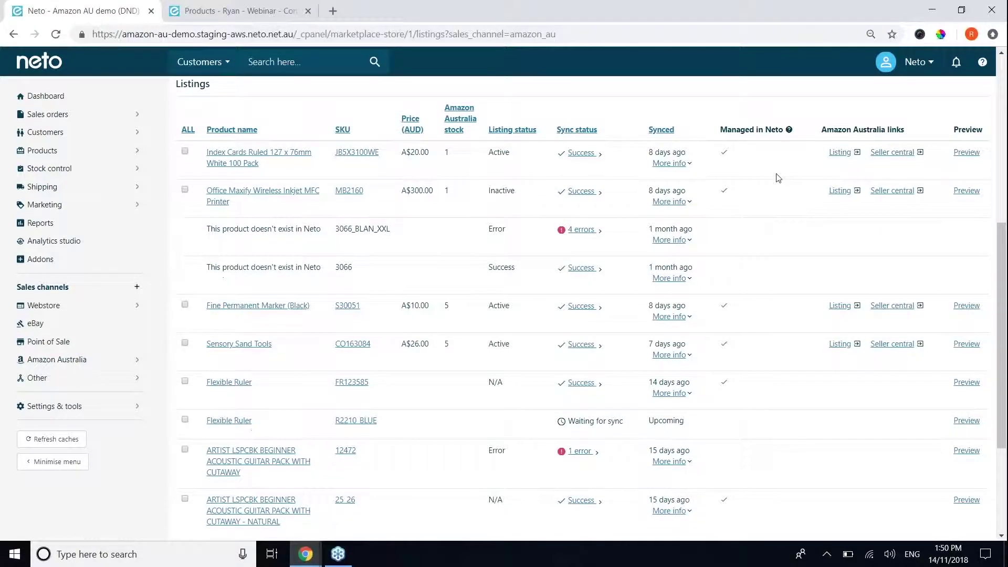
{"action": "scroll", "coordinate": [787, 173], "scroll_direction": "up", "scroll_amount": 1}
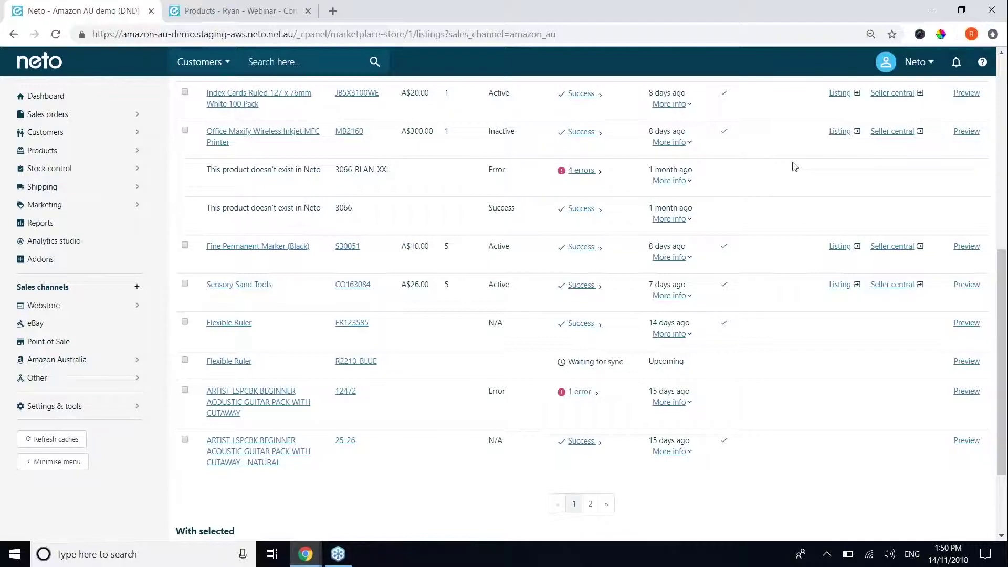
- Review the Amazon Australia listings page again, comparing the sync summary and filters with each product's sync results and errors
{"action": "scroll", "coordinate": [758, 297], "scroll_direction": "up", "scroll_amount": 4}
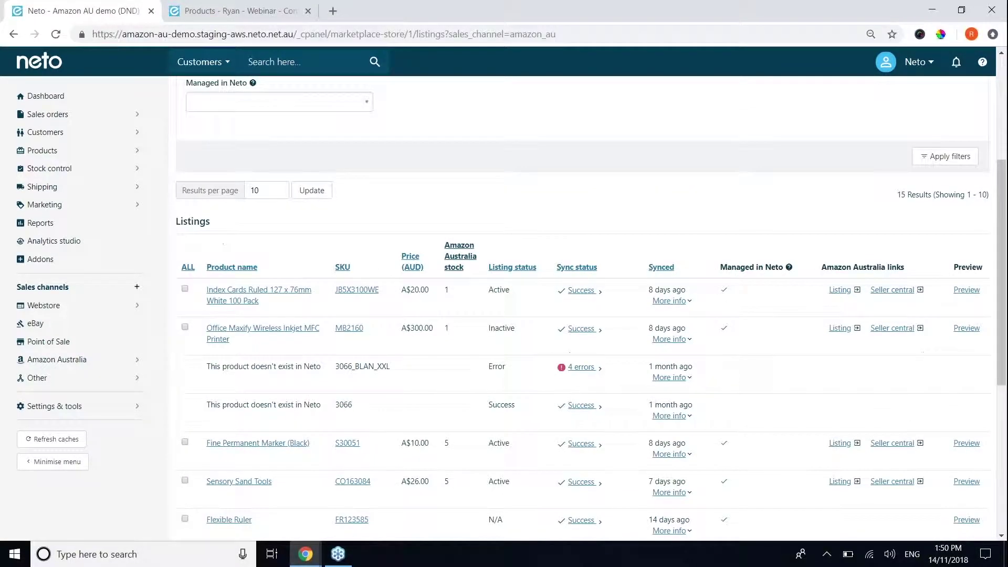
{"action": "scroll", "coordinate": [599, 263], "scroll_direction": "up", "scroll_amount": 4}
{"action": "scroll", "coordinate": [599, 267], "scroll_direction": "down", "scroll_amount": 4}
{"action": "scroll", "coordinate": [603, 262], "scroll_direction": "down", "scroll_amount": 3}
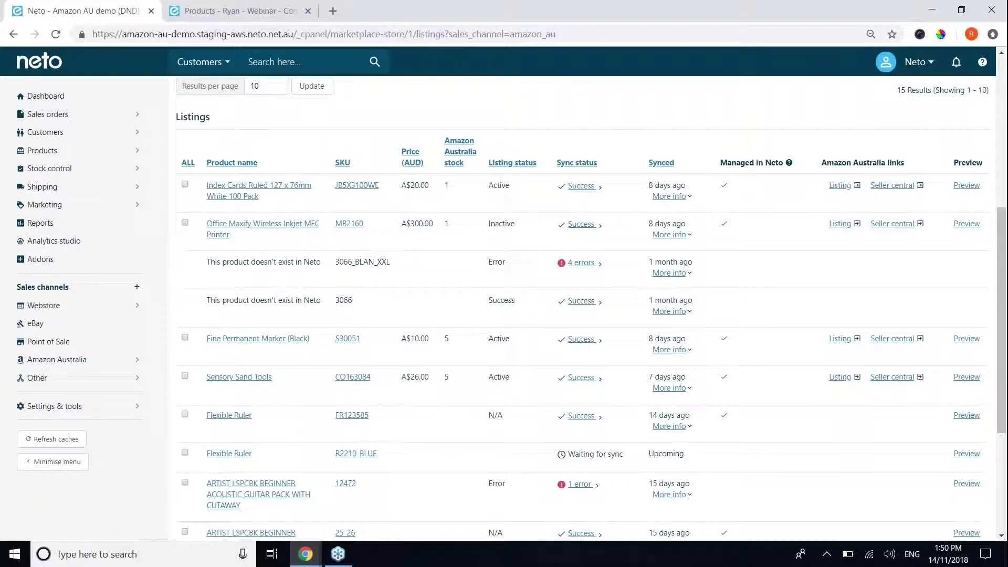
{"action": "scroll", "coordinate": [597, 294], "scroll_direction": "up", "scroll_amount": 6}
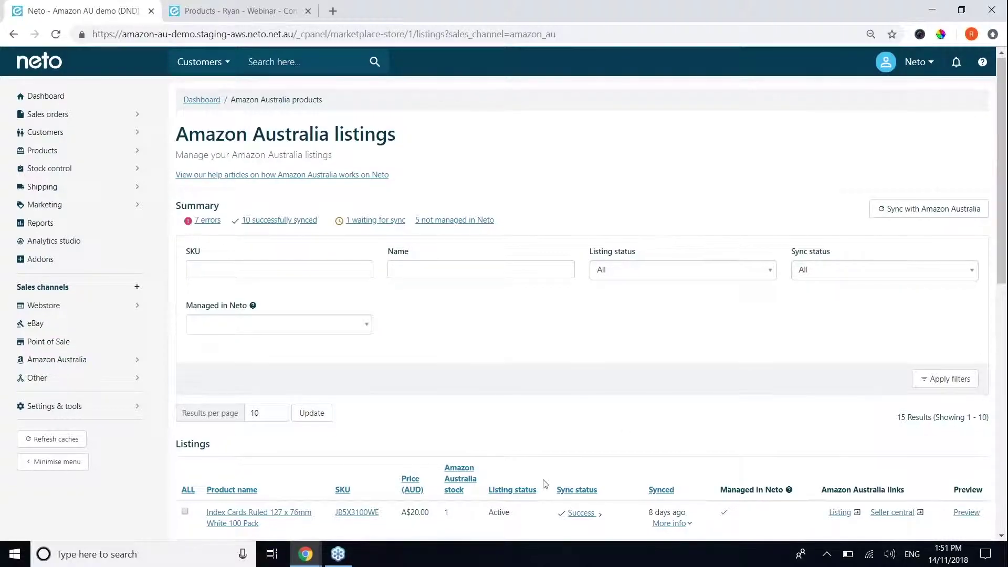
{"action": "scroll", "coordinate": [497, 441], "scroll_direction": "down", "scroll_amount": 3}
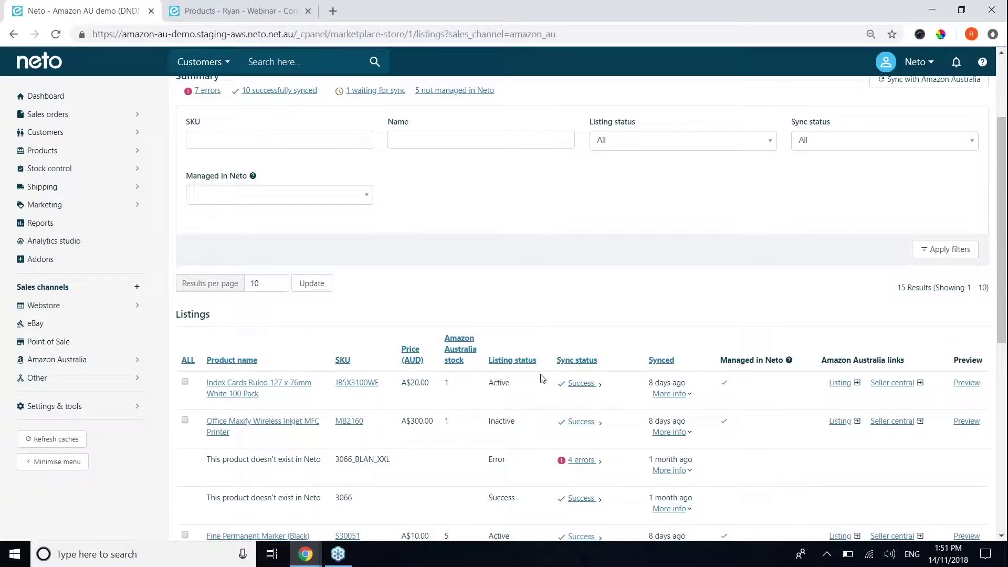
{"action": "scroll", "coordinate": [541, 380], "scroll_direction": "up", "scroll_amount": 3}
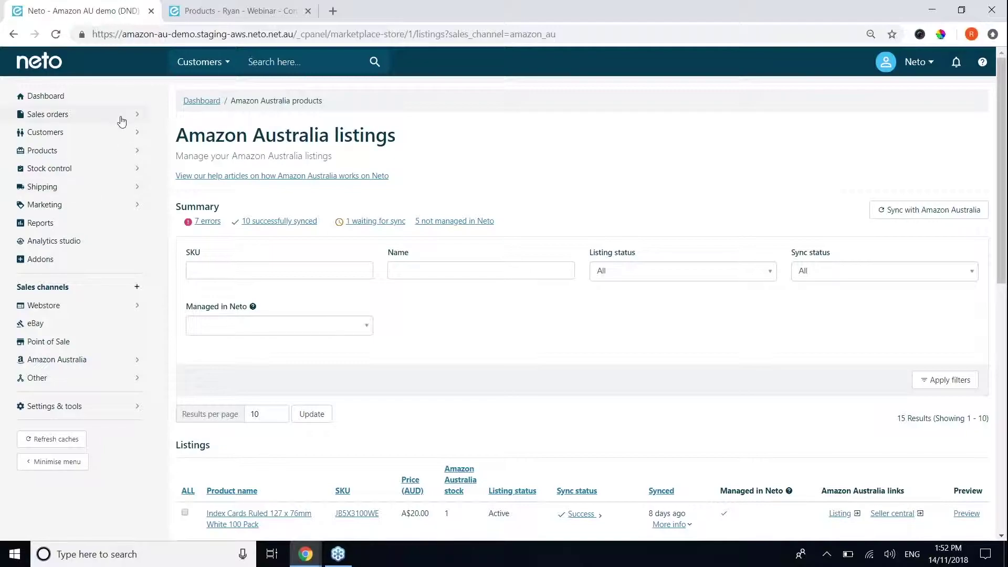
- Open the sales orders page of the Amazon AU demo store
{"action": "mouse_move", "coordinate": [121, 121]}
{"action": "left_click", "coordinate": [177, 106]}
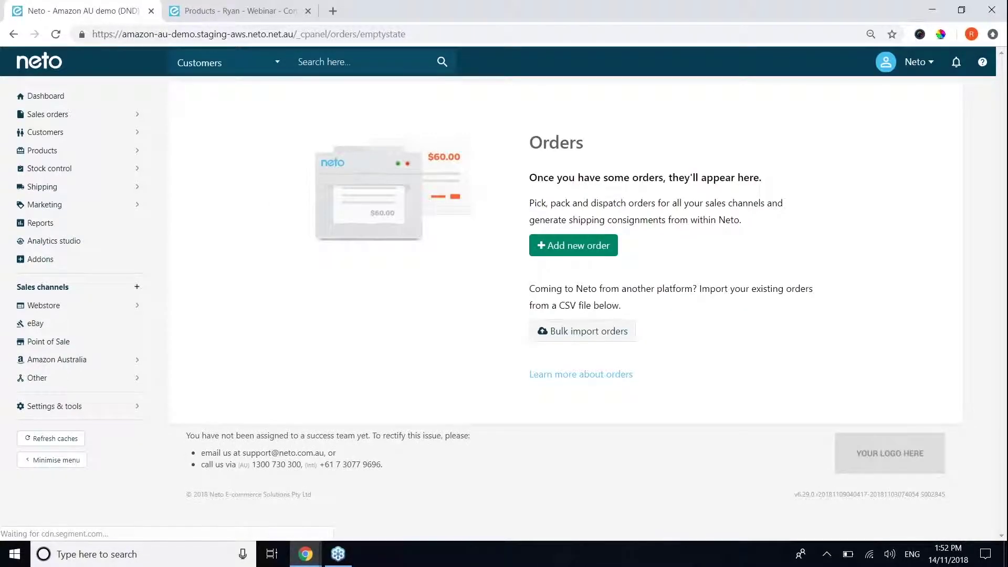
{"action": "left_click", "coordinate": [545, 248]}
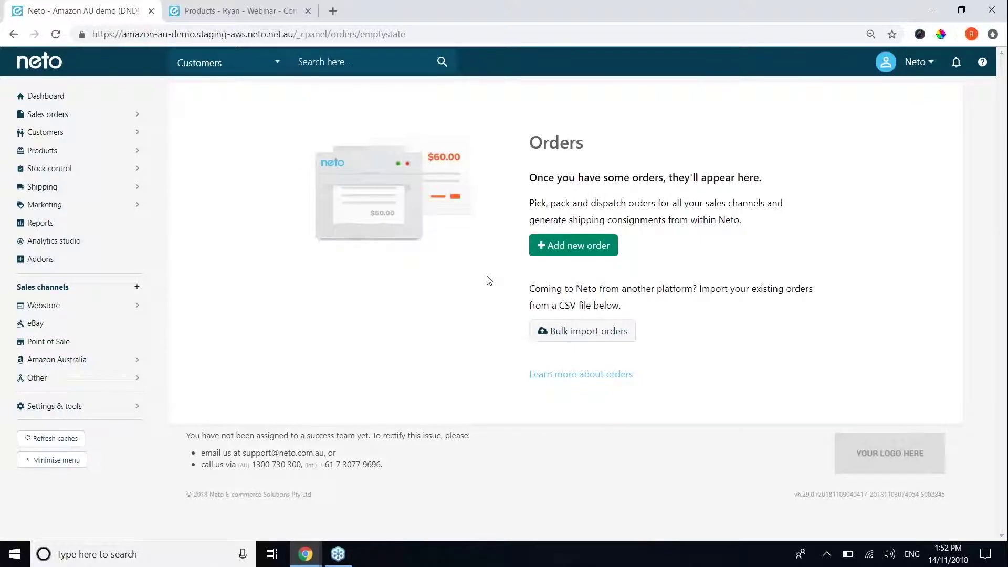
- Check the Amazon Australia channel options and open the demo store's list of all products
{"action": "left_click", "coordinate": [68, 362]}
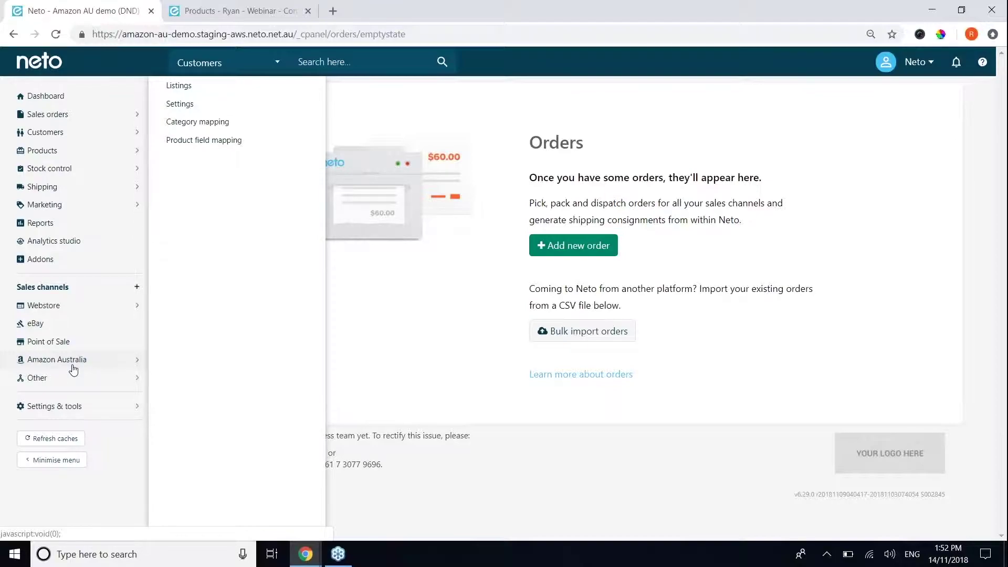
{"action": "left_click", "coordinate": [237, 141]}
{"action": "mouse_move", "coordinate": [112, 157]}
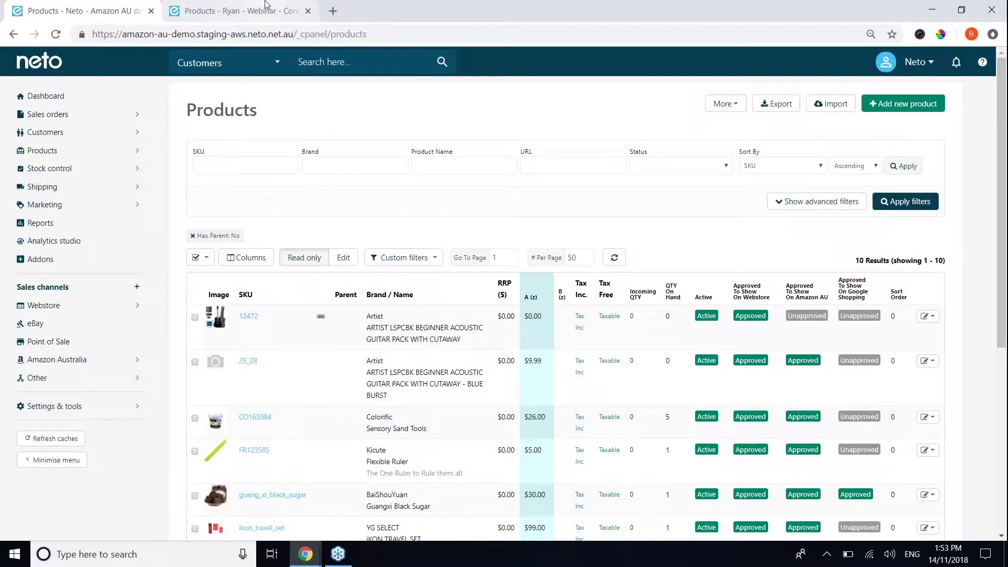
- Return to the webinar store's product list and bring up the open browser windows to reach the Selling on Amazon 101 presentation
{"action": "left_click", "coordinate": [265, 4]}
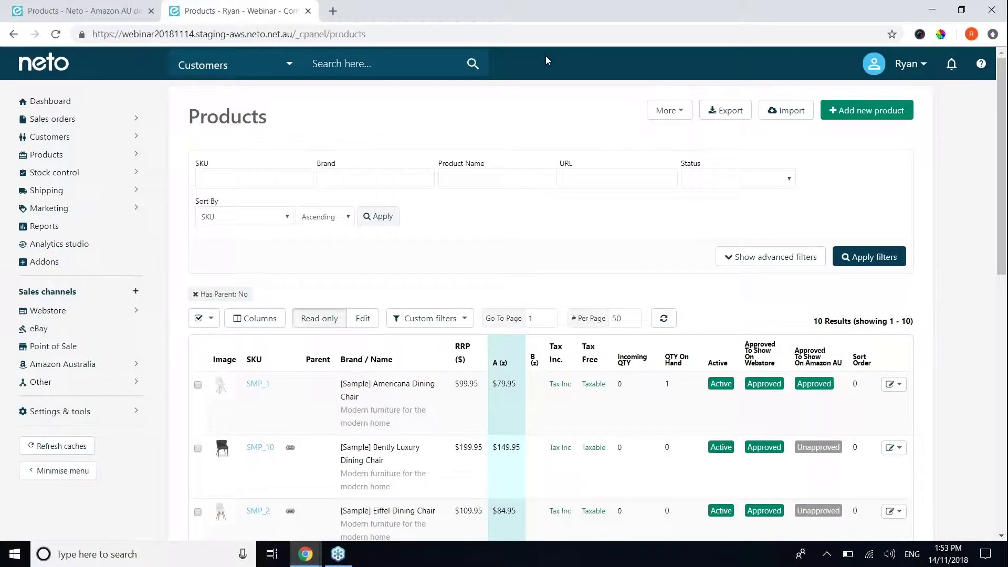
{"action": "left_click", "coordinate": [307, 557]}
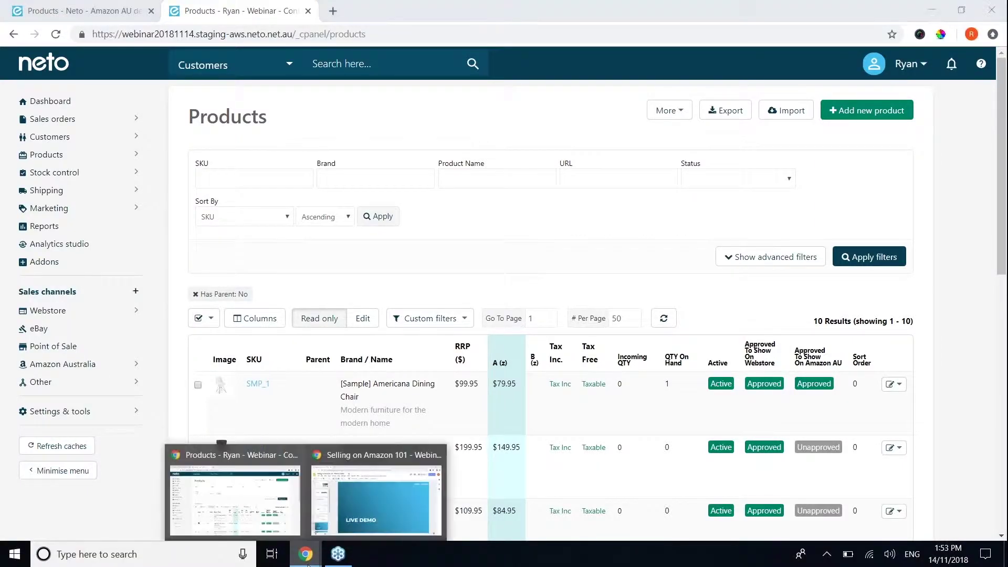